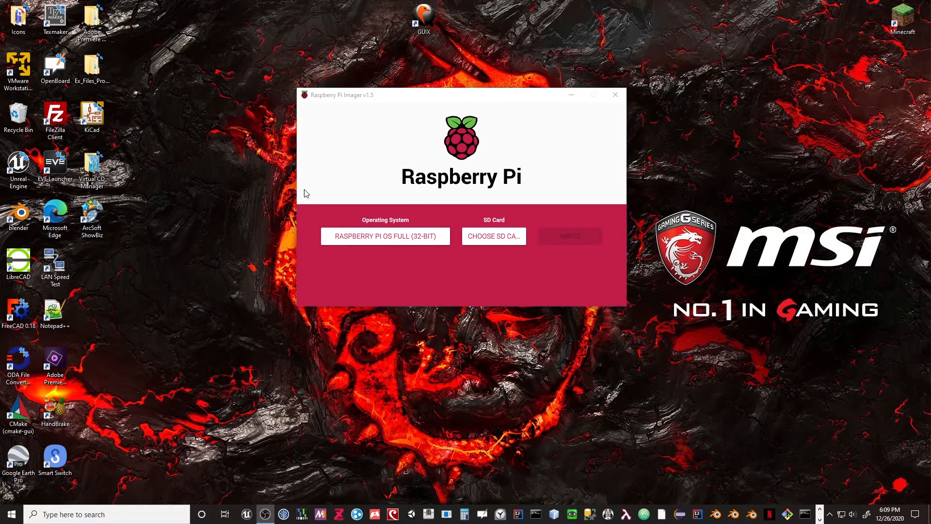
Step: Choose Raspberry Pi OS Full (32-bit) as the operating system for the SD card image
left_click(436, 241)
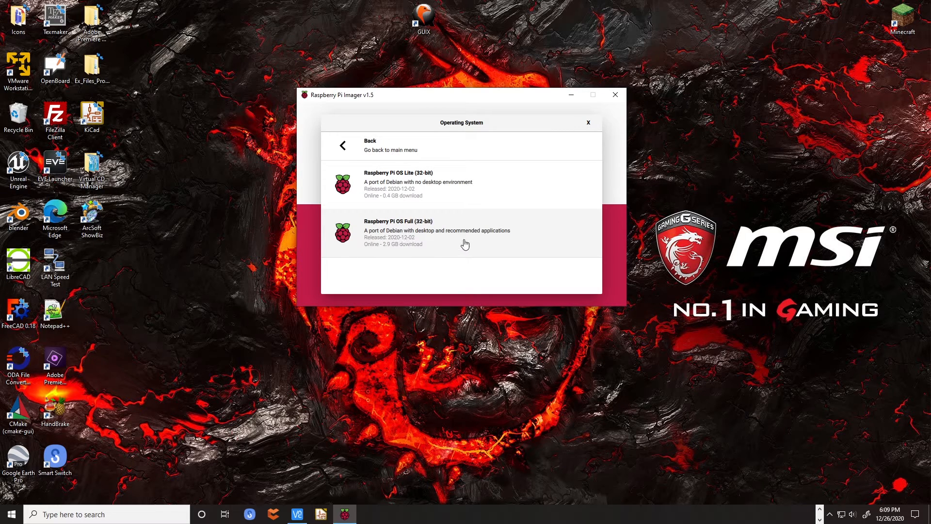
left_click(512, 247)
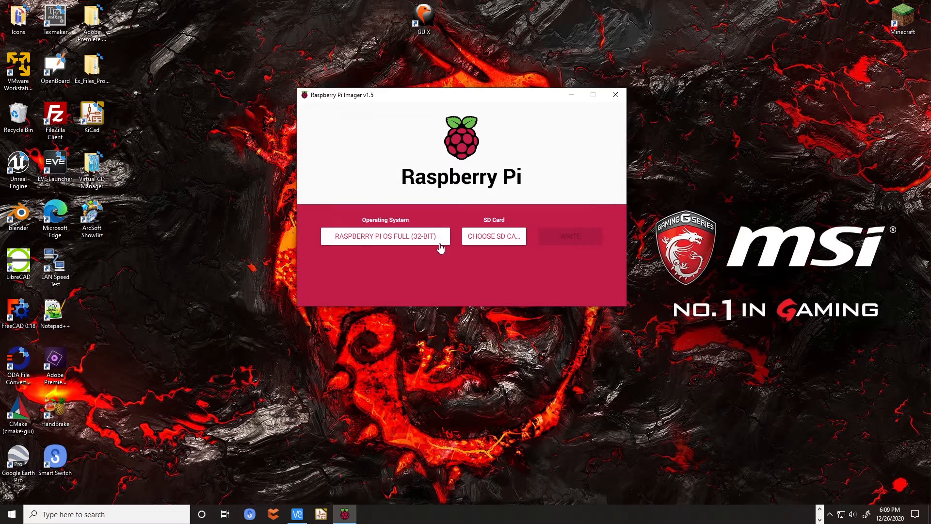
Step: Check which storage devices are offered as the SD card, and close the imager without writing
left_click(501, 246)
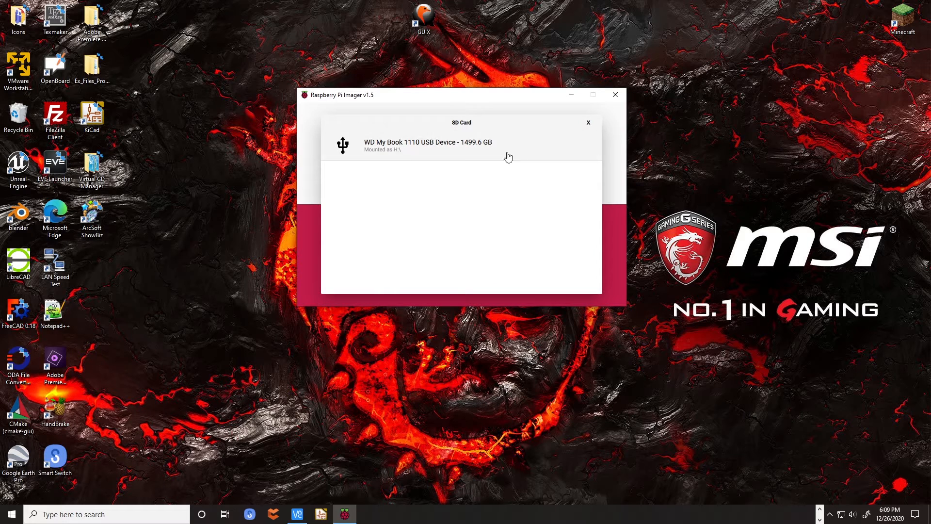
left_click(588, 124)
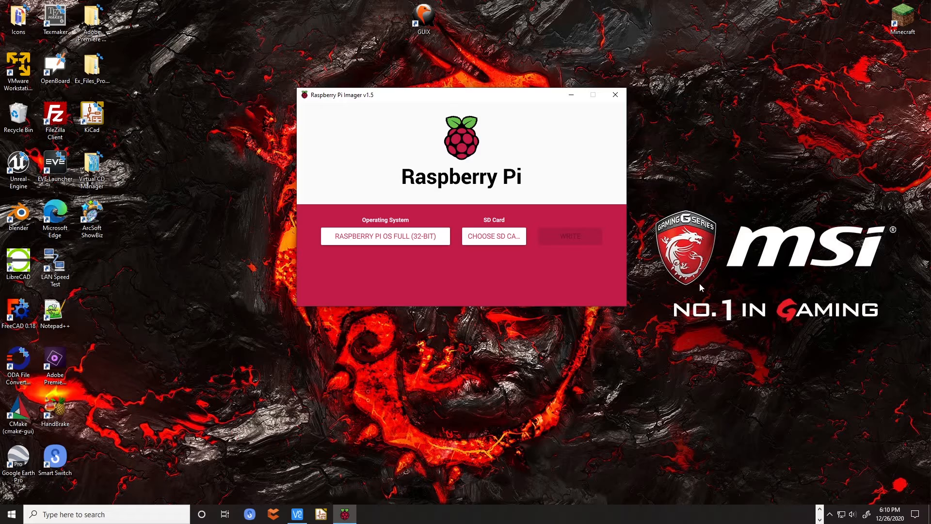
left_click(616, 96)
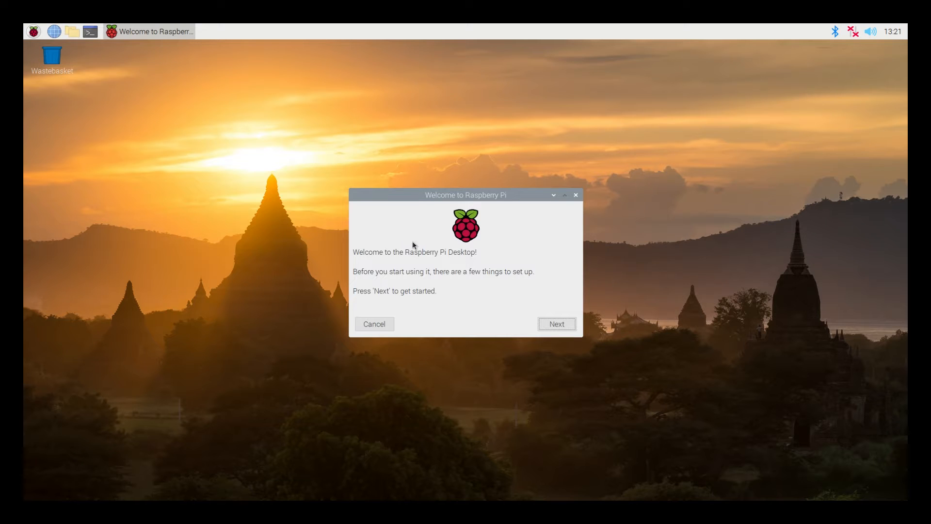
Step: Start the Raspberry Pi setup wizard and set the location to United States, American English, with the New York timezone
left_click(557, 324)
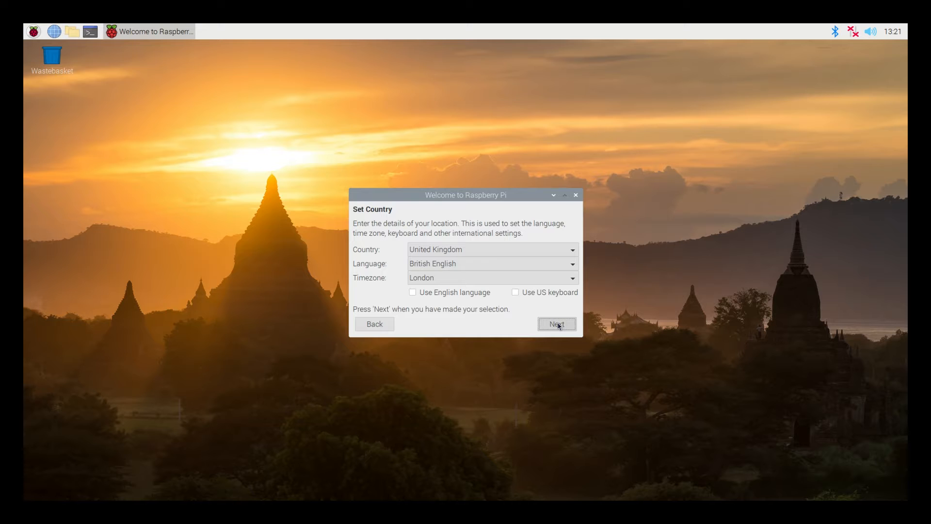
left_click(487, 252)
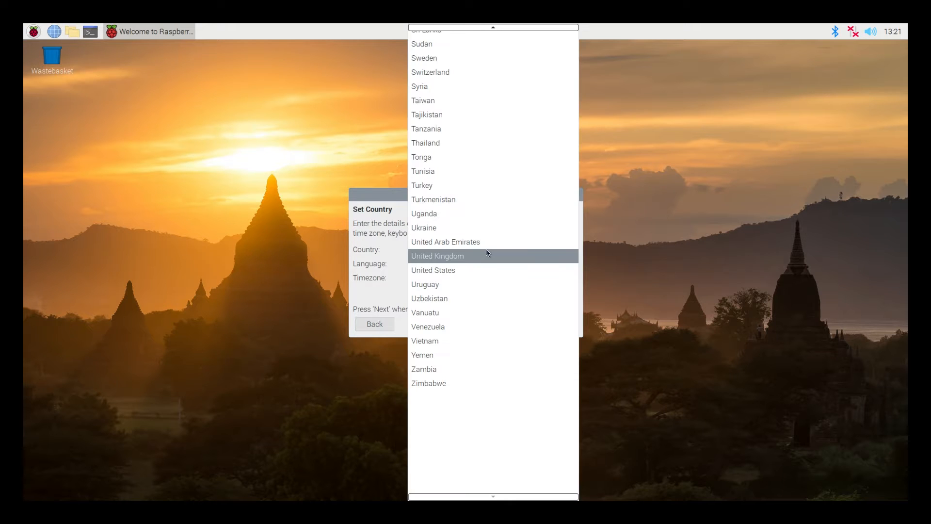
left_click(475, 273)
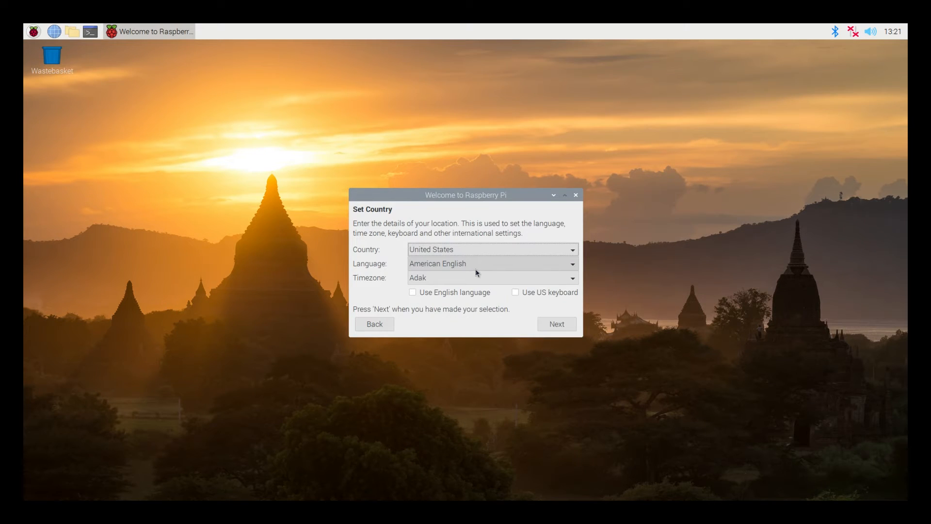
left_click(474, 266)
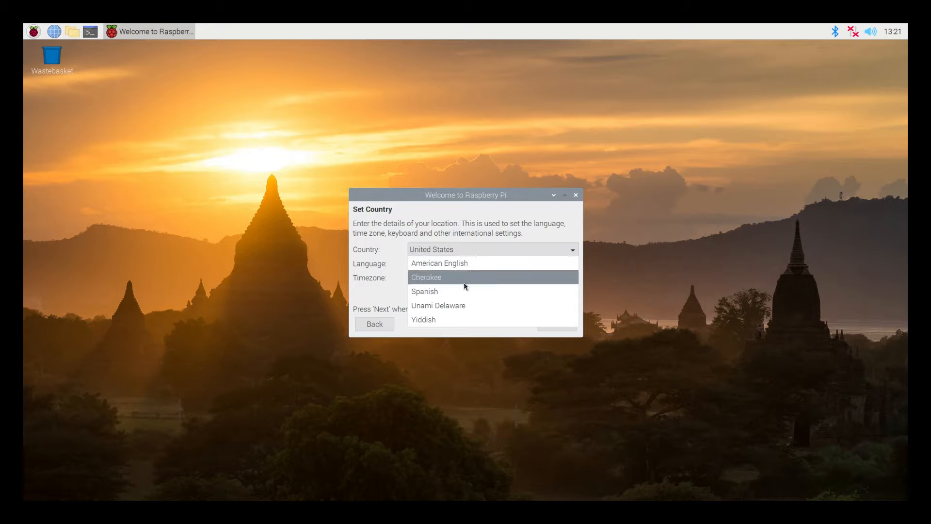
left_click(384, 294)
left_click(421, 281)
scroll(448, 352, "down", 4)
scroll(448, 348, "down", 4)
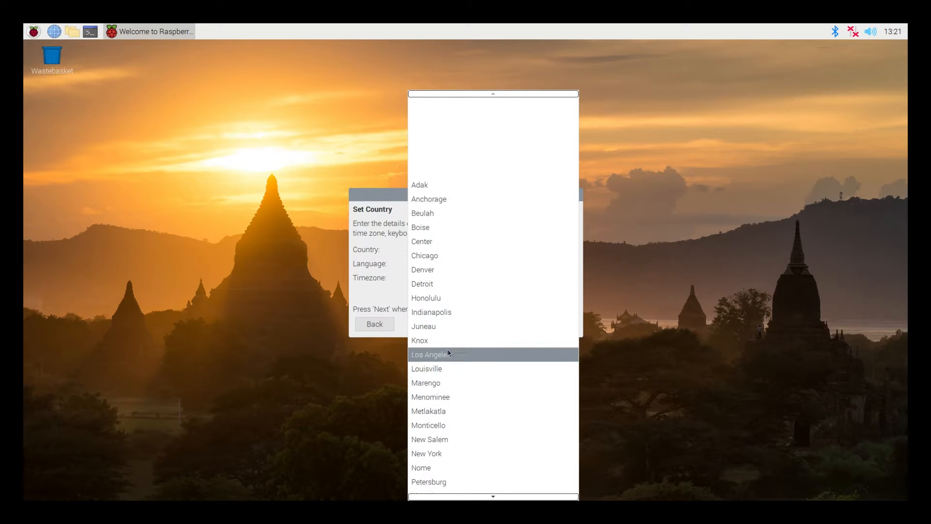
left_click(446, 441)
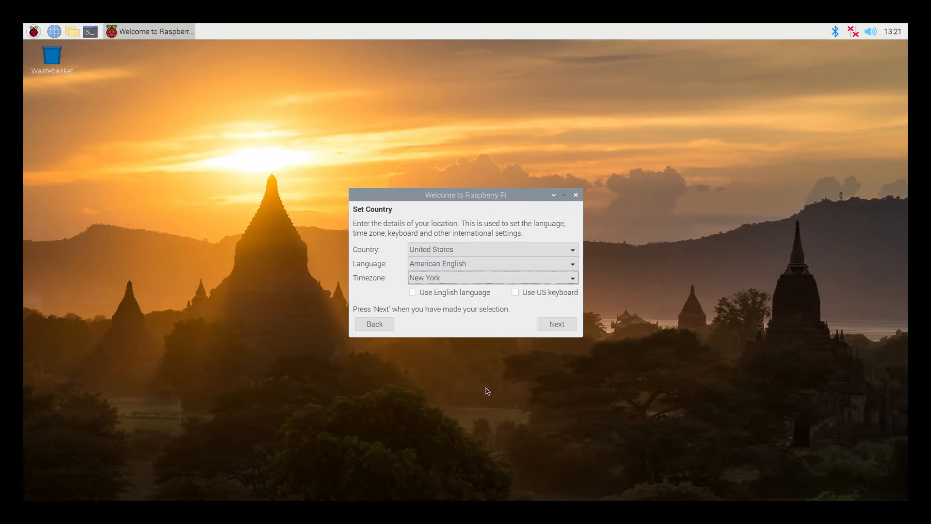
Step: Enable both the US keyboard and English language options, and save the location settings
left_click(516, 292)
left_click(415, 294)
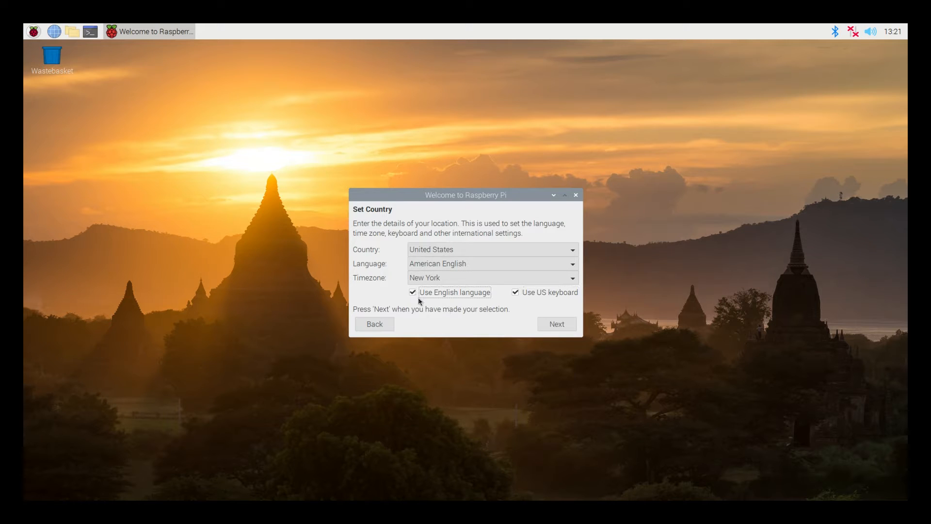
left_click(561, 326)
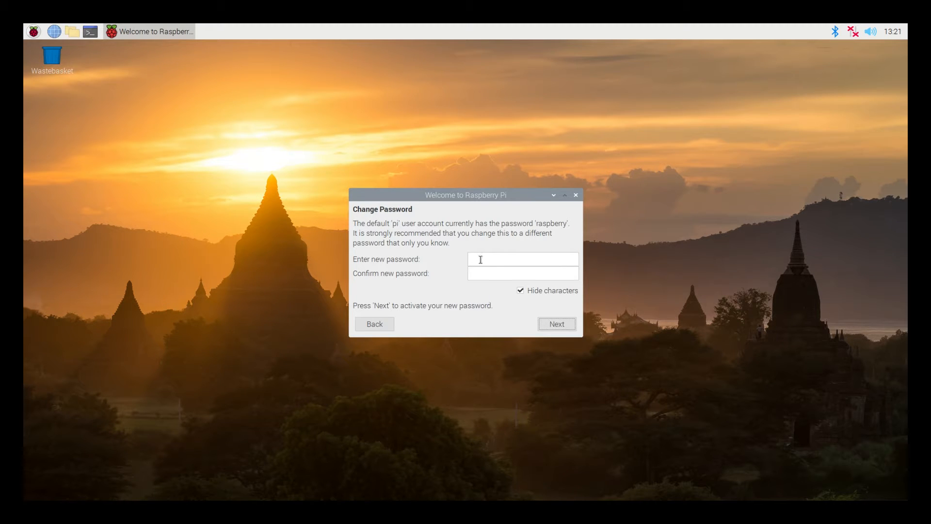
Step: Enter and confirm a new password for the default pi user account, and submit it
left_click(480, 260)
type("••")
key("Tab")
left_click(562, 327)
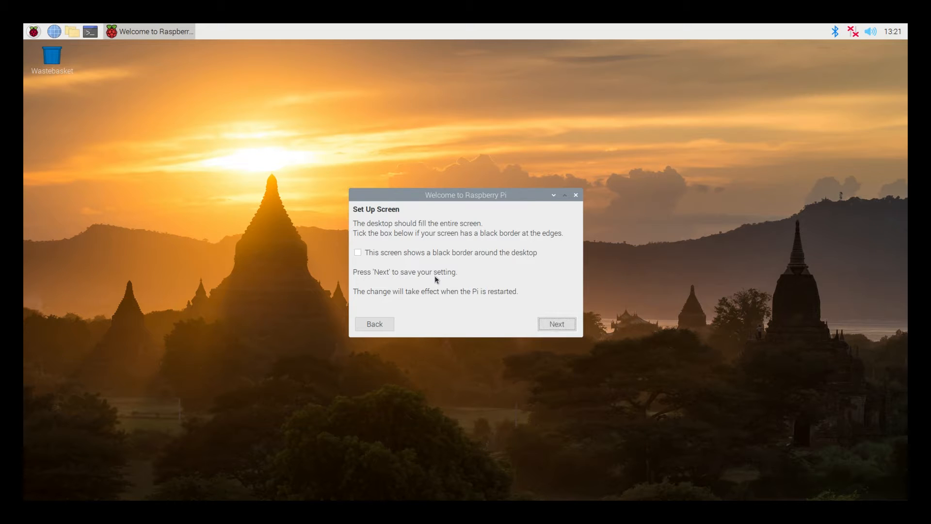
Step: Indicate that the screen shows a black border around the desktop, and save the setting
left_click(359, 255)
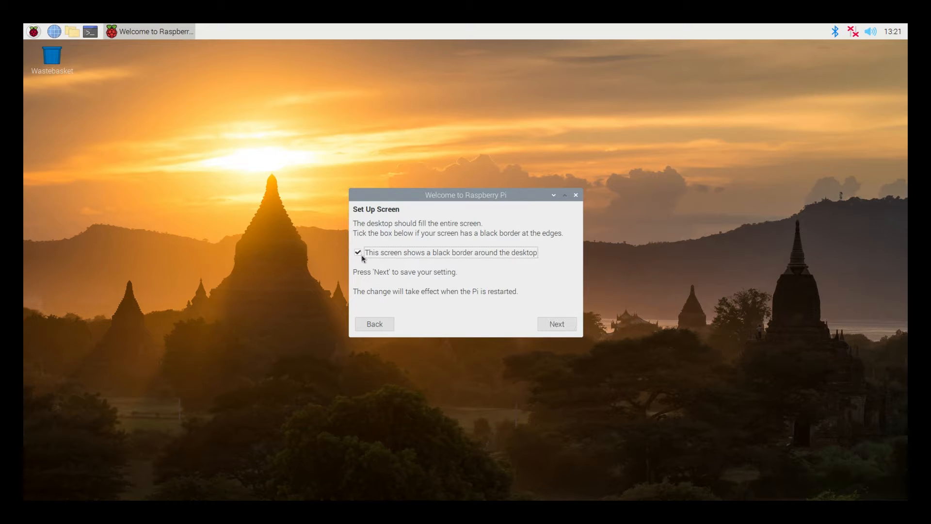
left_click(562, 327)
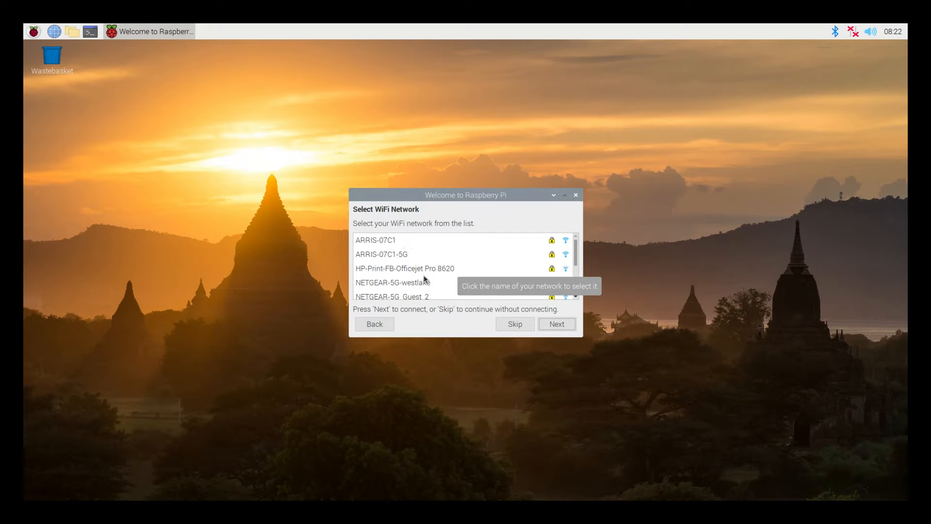
Step: Connect to the WiFi network ARRIS-07C1-5G by entering its password
left_click(406, 255)
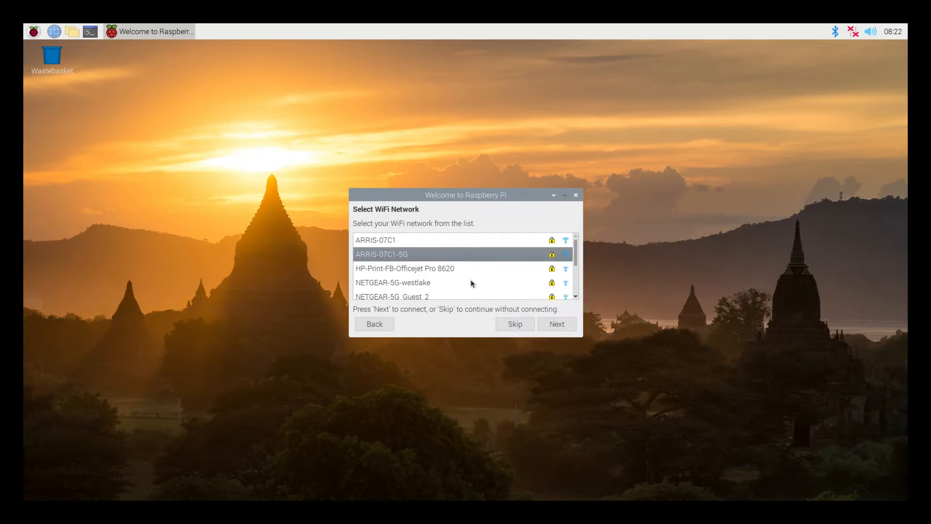
left_click(558, 325)
type("•")
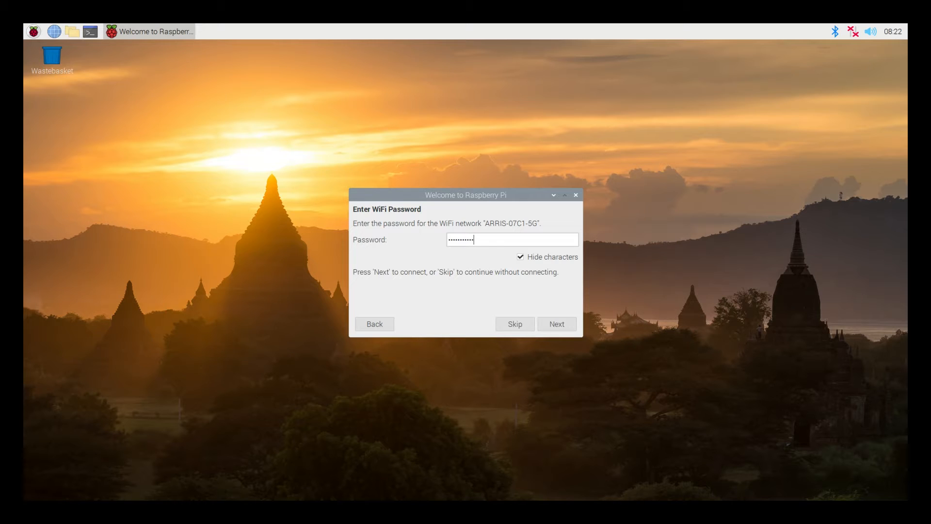
left_click(560, 325)
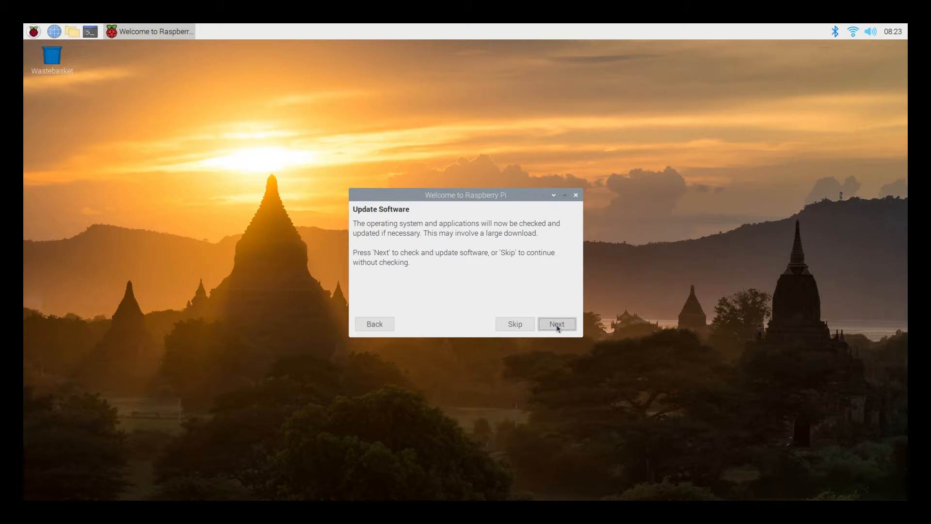
Step: Check for and install software updates, and restart the Raspberry Pi to finish the setup
left_click(556, 325)
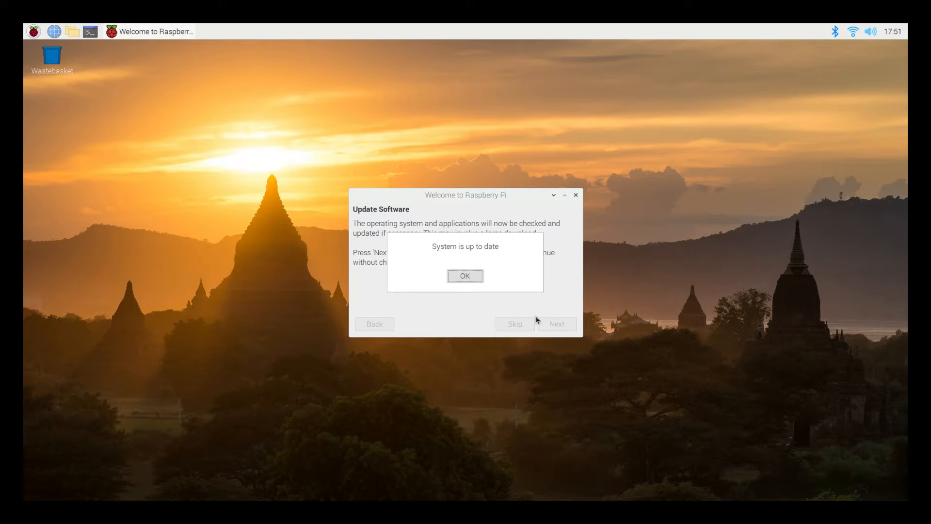
left_click(465, 275)
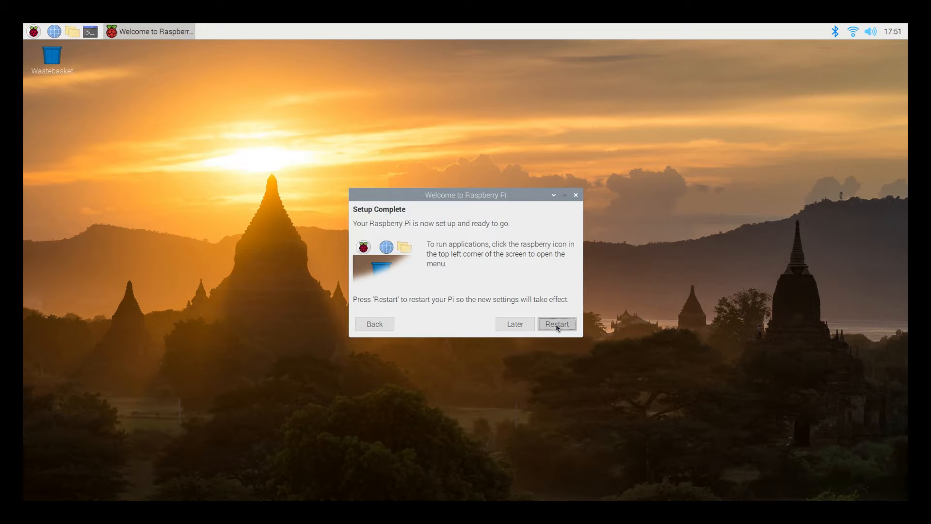
left_click(557, 325)
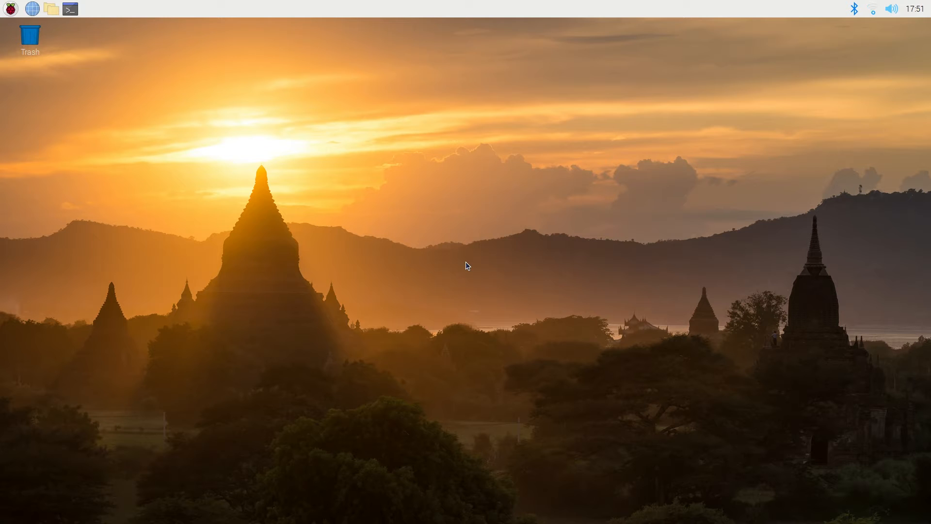
Step: Open Raspberry Pi Configuration and disable screen blanking in the display settings
left_click(11, 9)
mouse_move(92, 199)
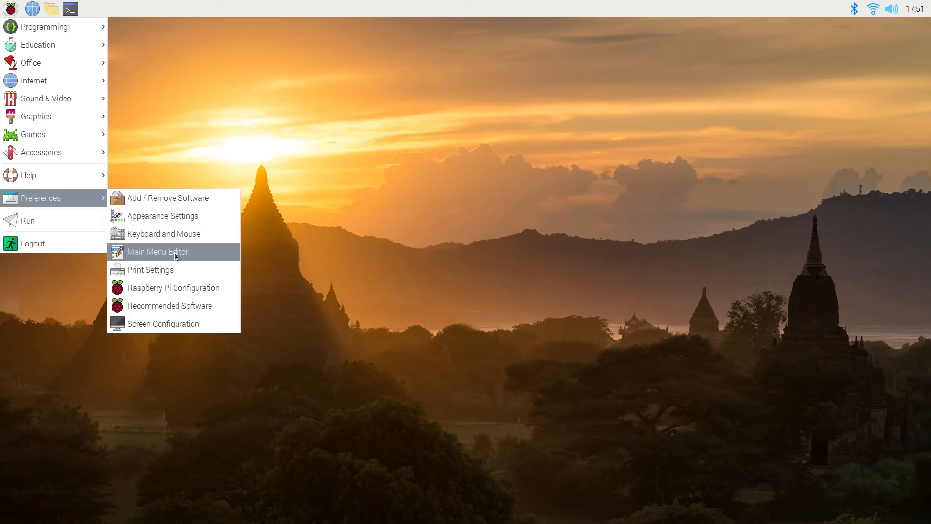
left_click(179, 286)
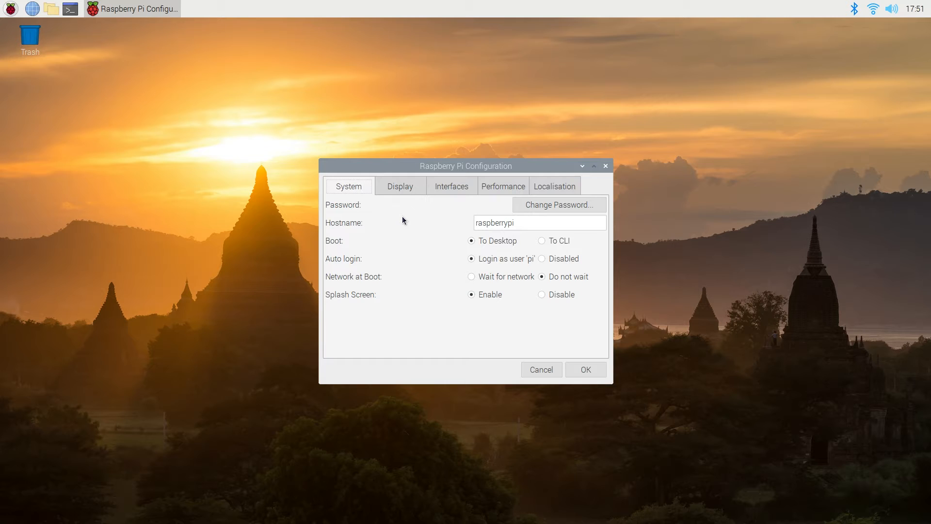
left_click(401, 186)
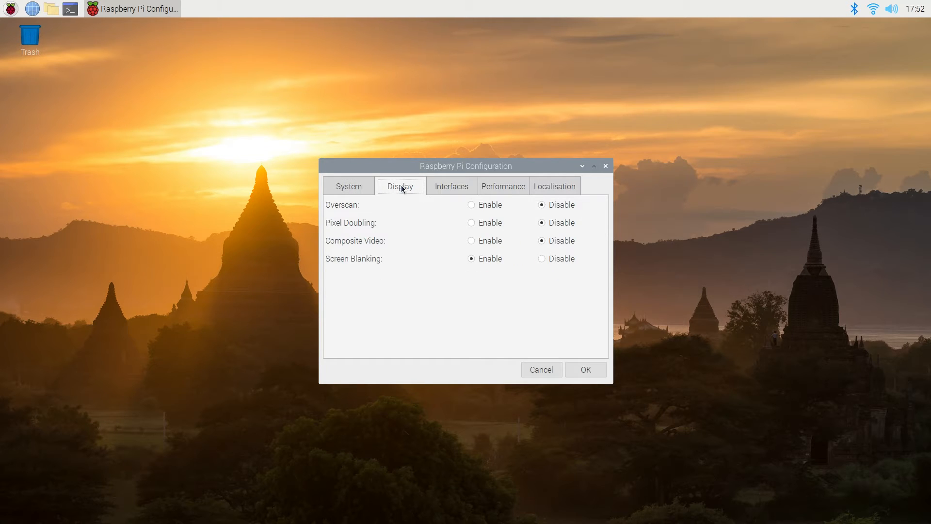
left_click(543, 258)
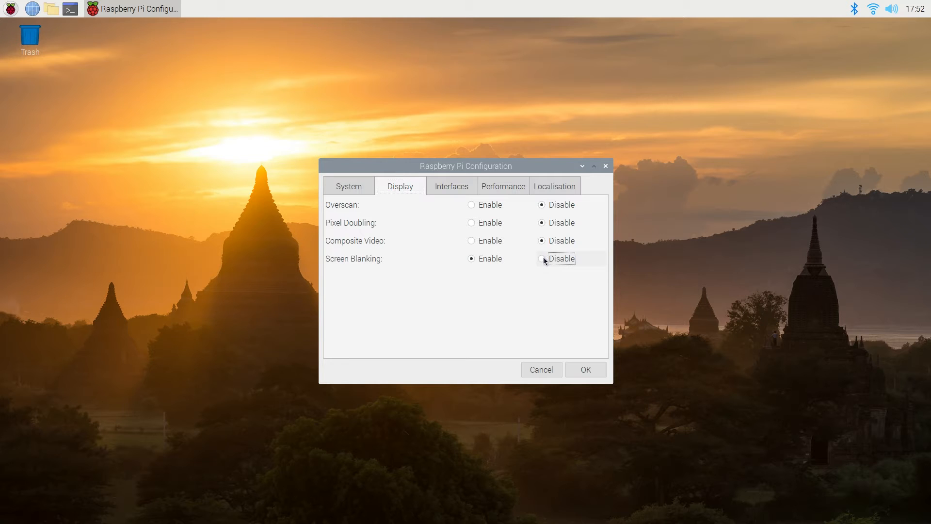
Step: Enable the SSH, VNC and I2C interfaces
left_click(452, 190)
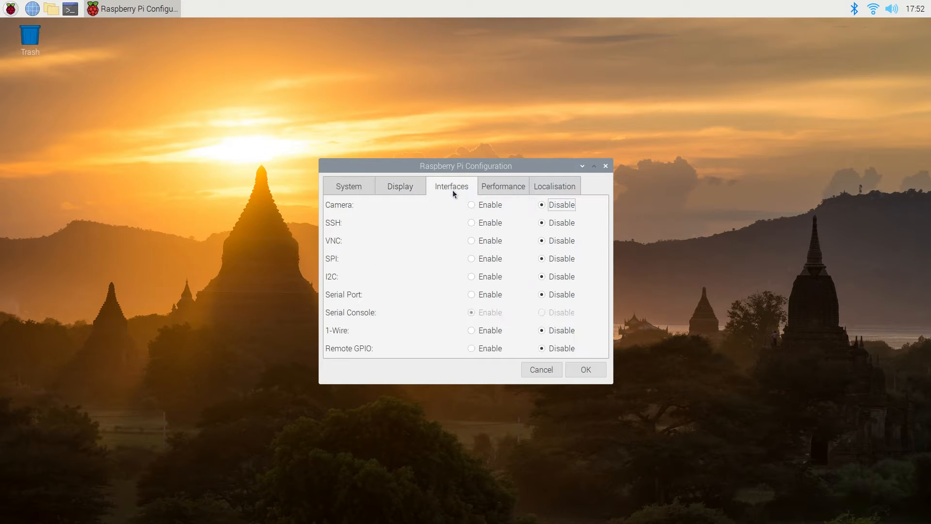
left_click(471, 223)
left_click(471, 240)
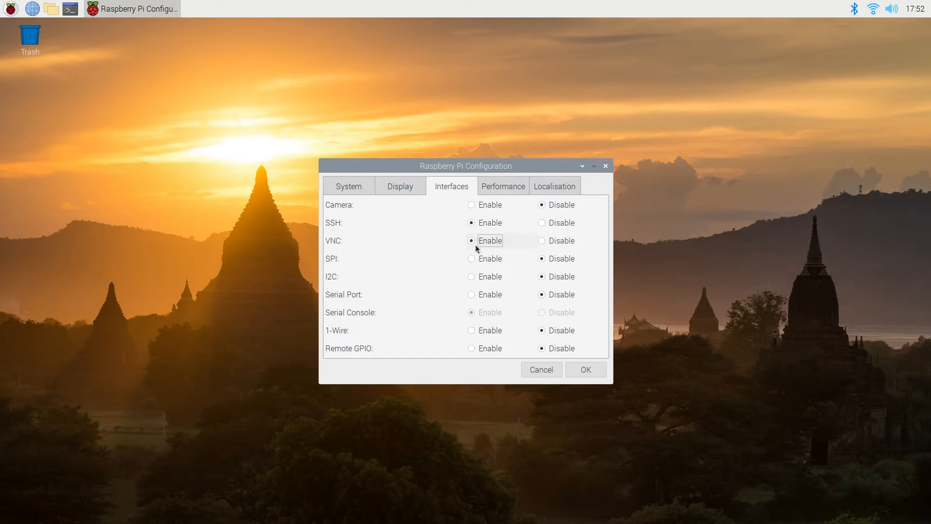
left_click(471, 278)
Step: Review the performance and localisation settings, and save the configuration with a reboot, dismissing the startup warning
left_click(503, 188)
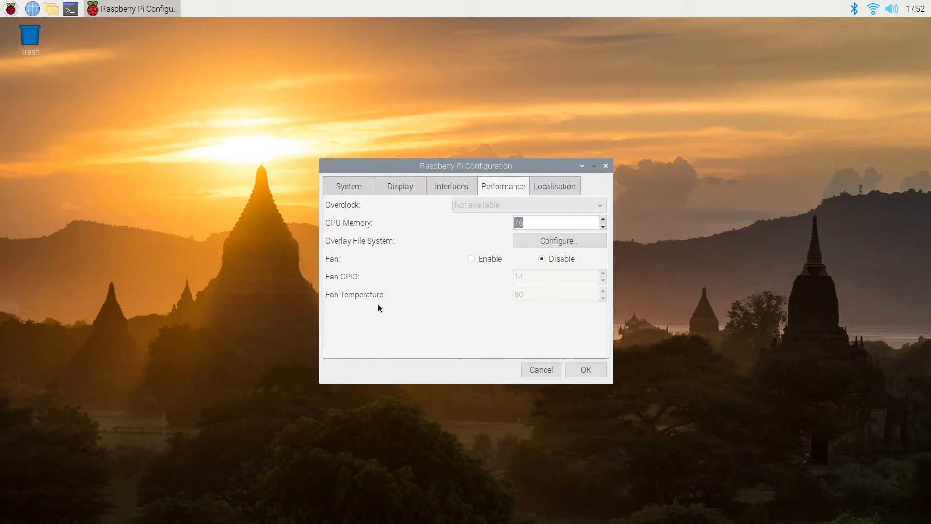
left_click(551, 187)
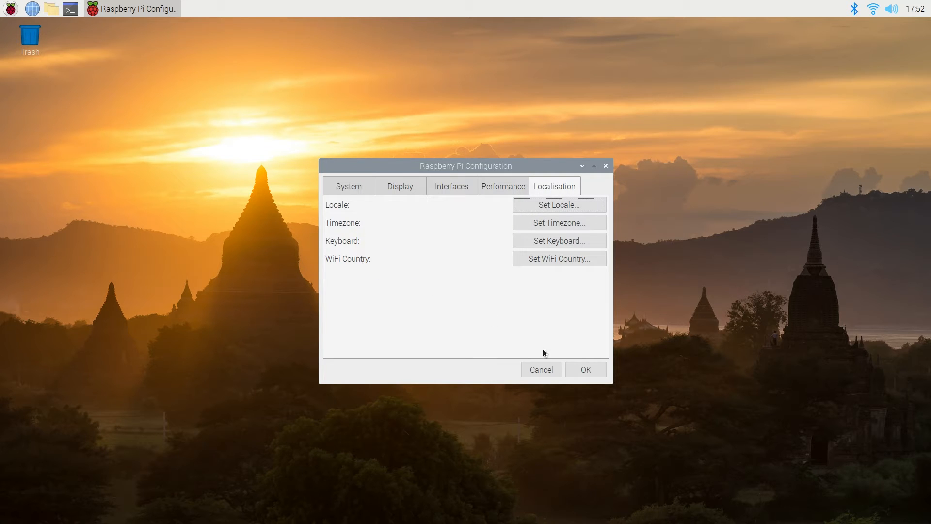
left_click(586, 364)
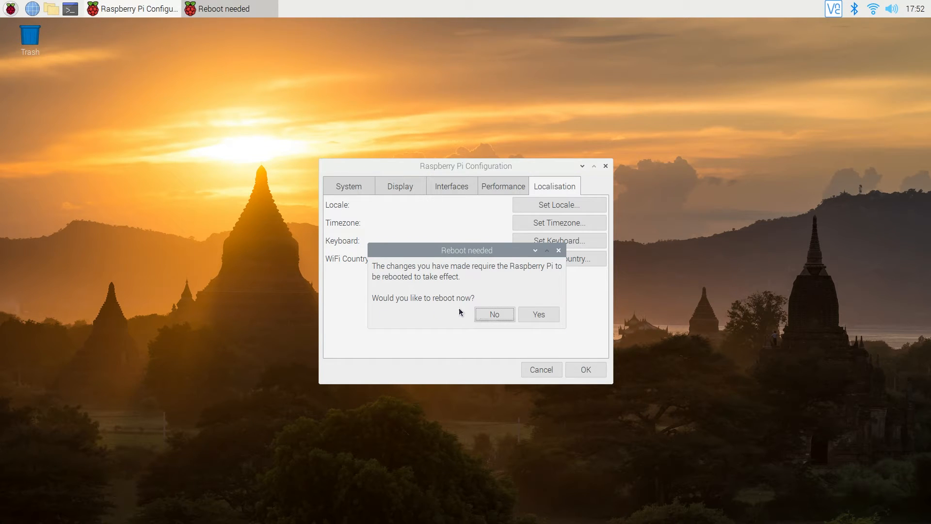
left_click(538, 315)
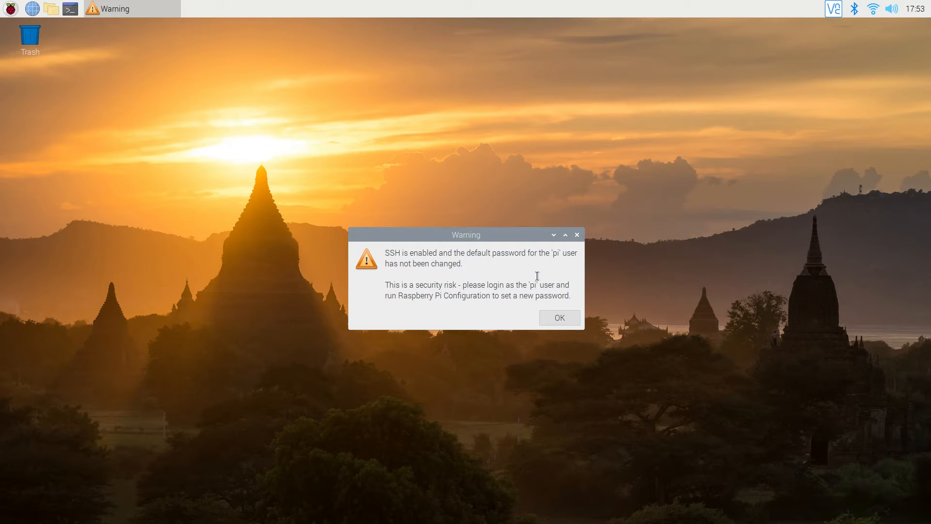
left_click(560, 317)
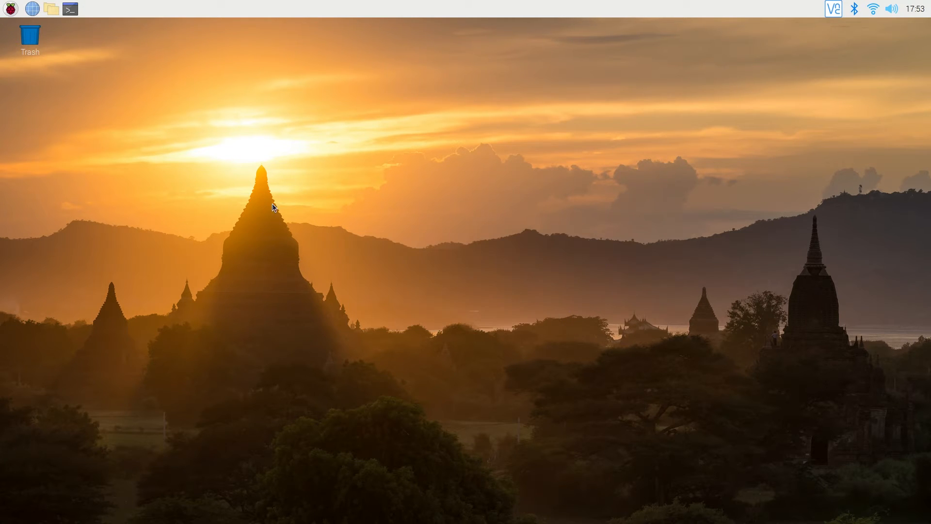
Step: Change the account password in Raspberry Pi Configuration by entering and confirming the new password, and save the configuration
left_click(11, 10)
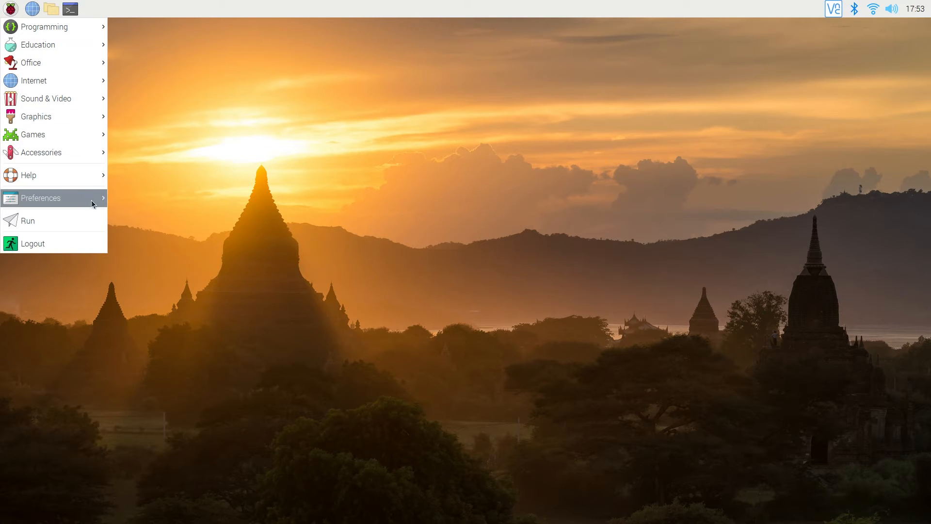
mouse_move(91, 199)
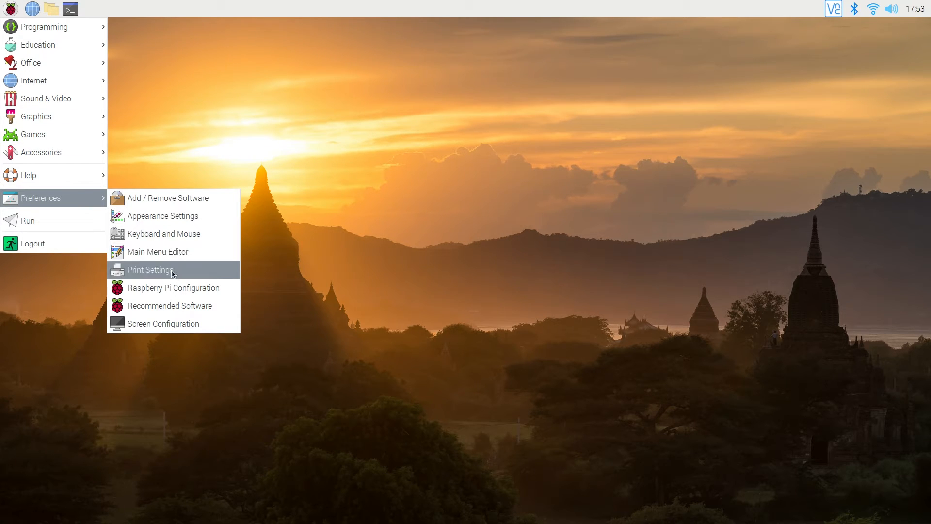
left_click(180, 287)
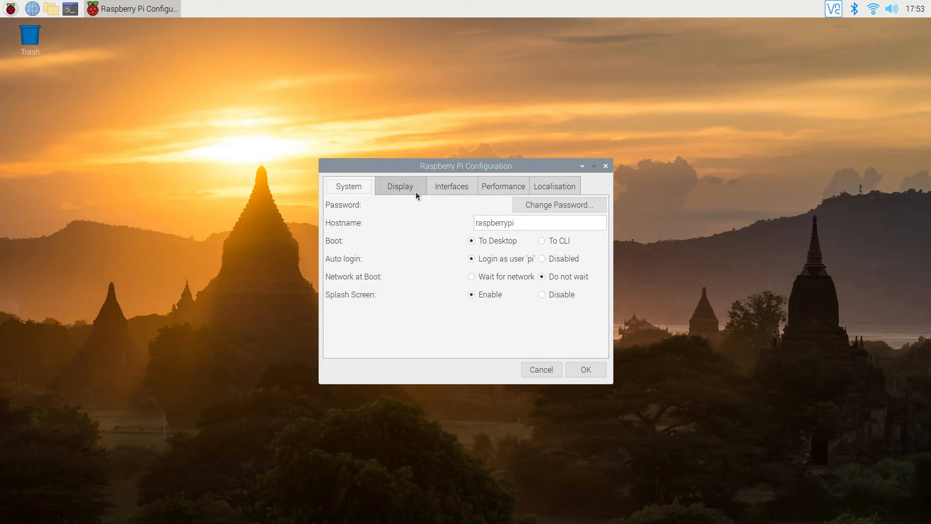
left_click(538, 205)
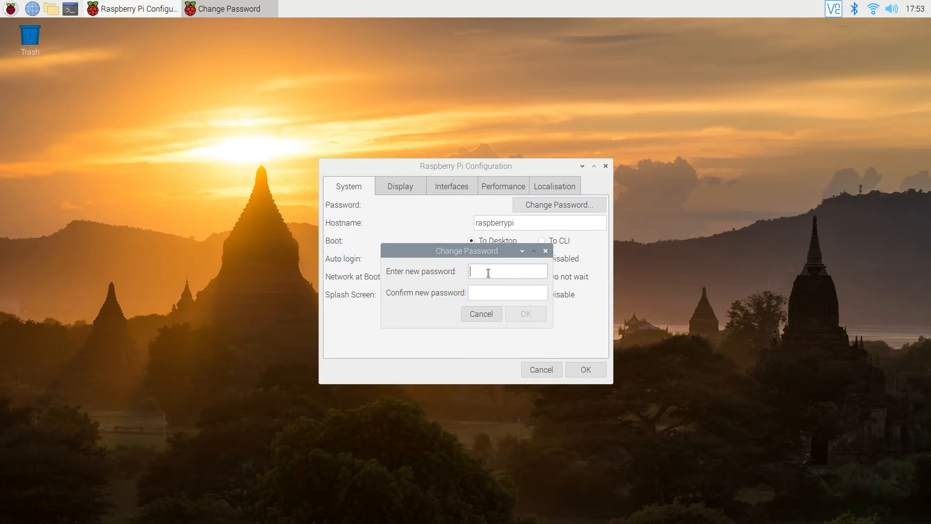
type("********")
key("Tab")
type("********")
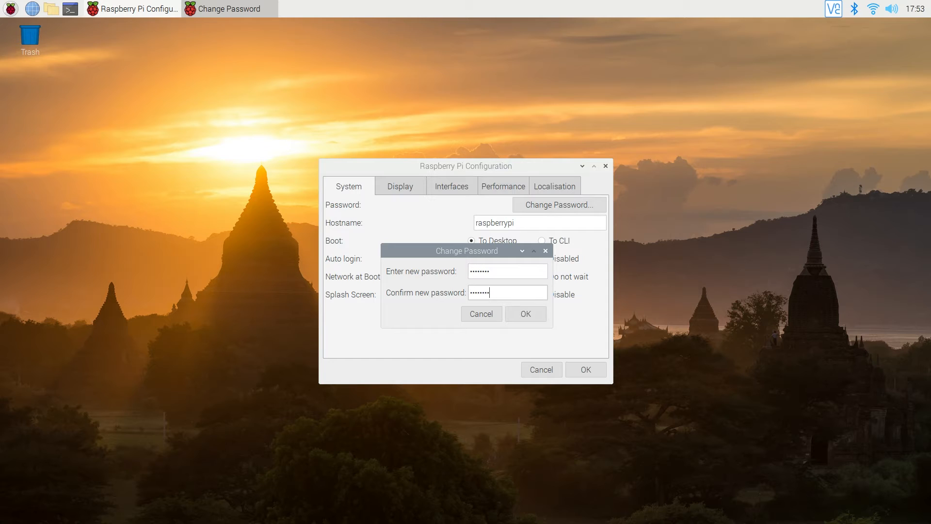
left_click(526, 314)
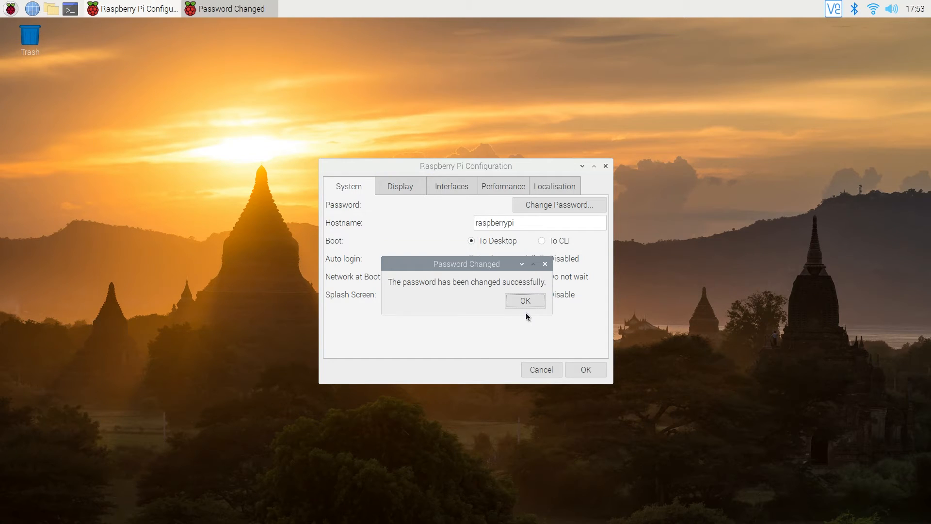
left_click(526, 301)
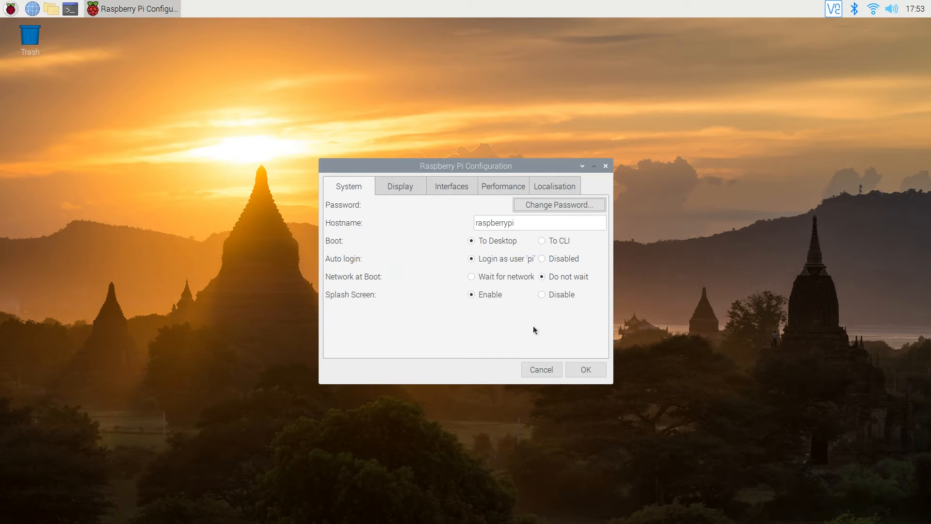
left_click(589, 371)
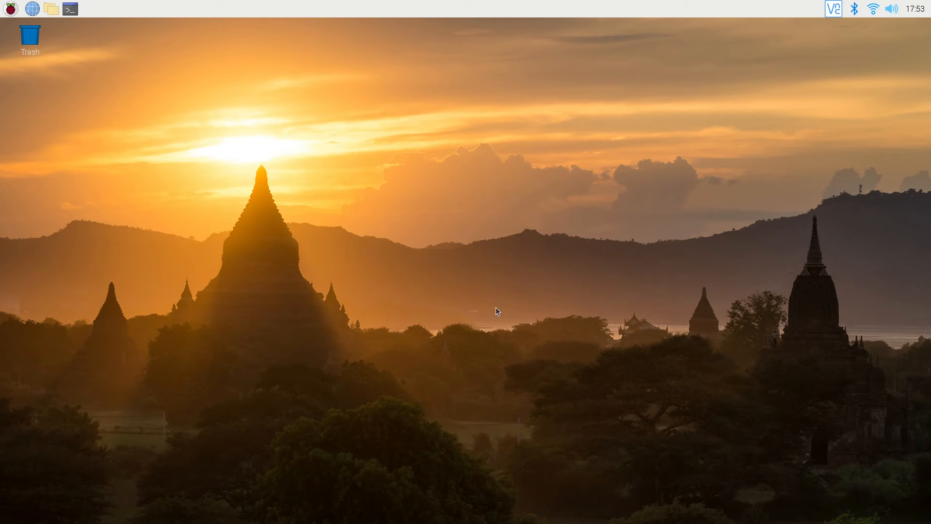
Step: Install Terminator from a terminal with "sudo apt install terminator", accept the installation and close the terminal
left_click(10, 9)
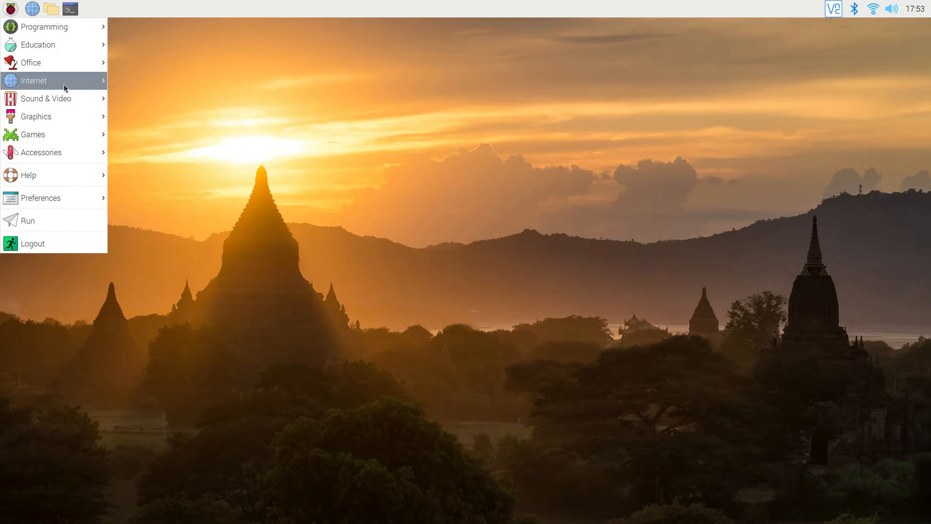
mouse_move(70, 104)
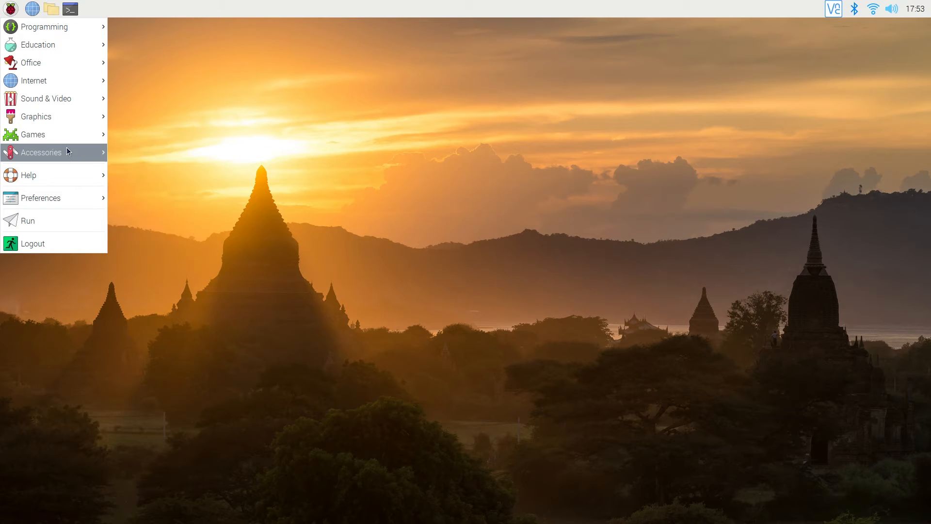
mouse_move(68, 150)
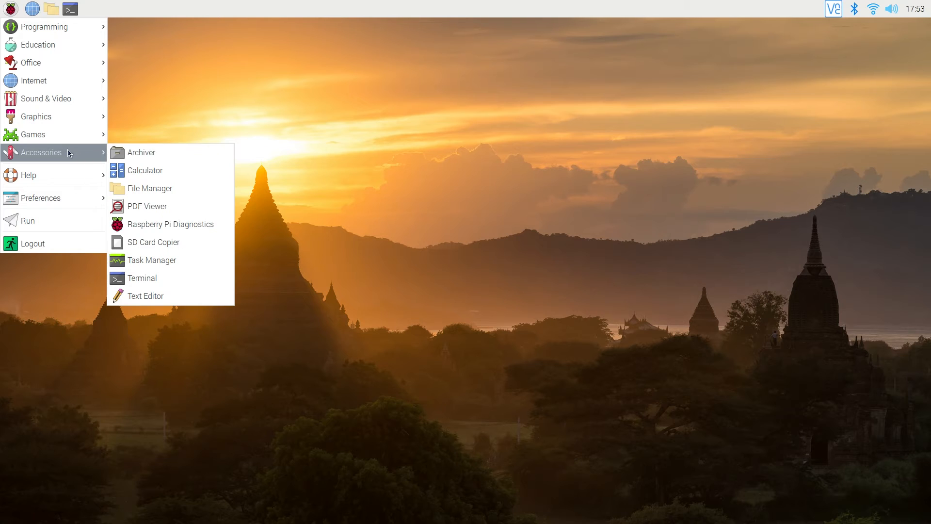
left_click(170, 274)
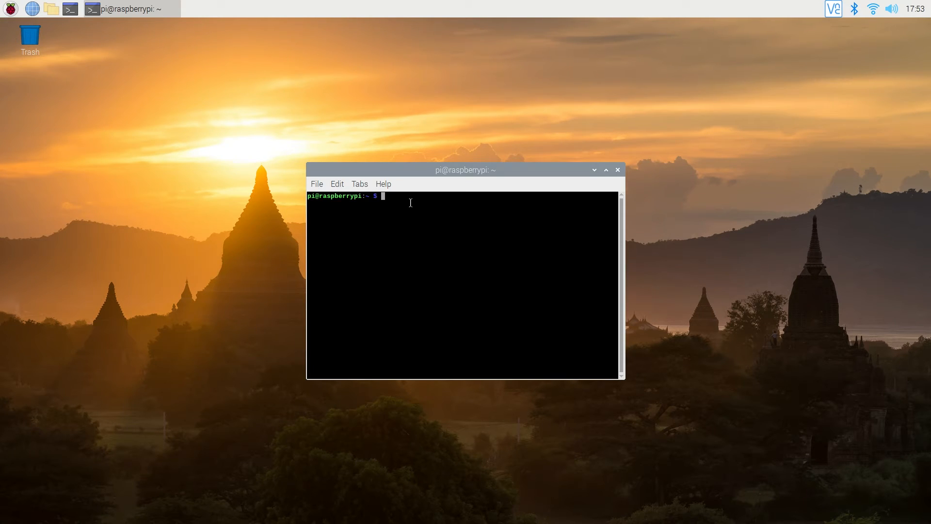
type("sudo apt install terminator")
key("Return")
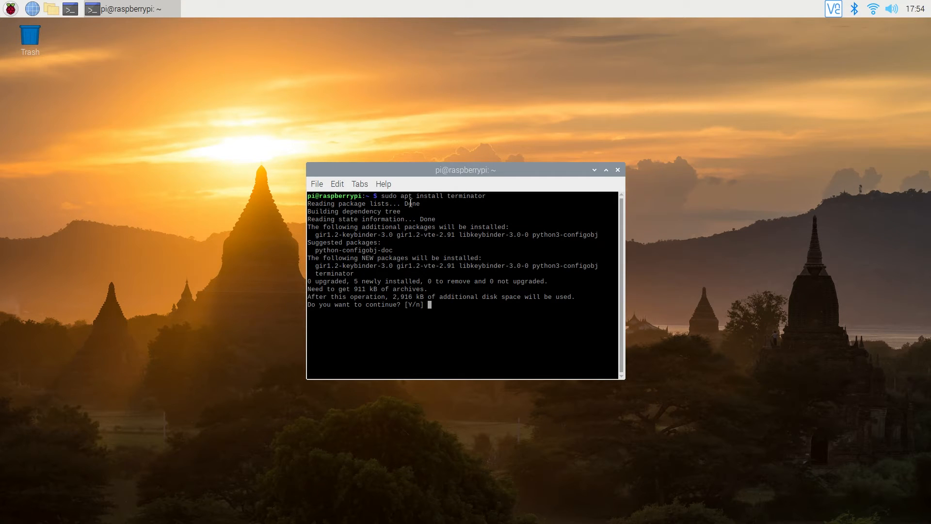
key("Return")
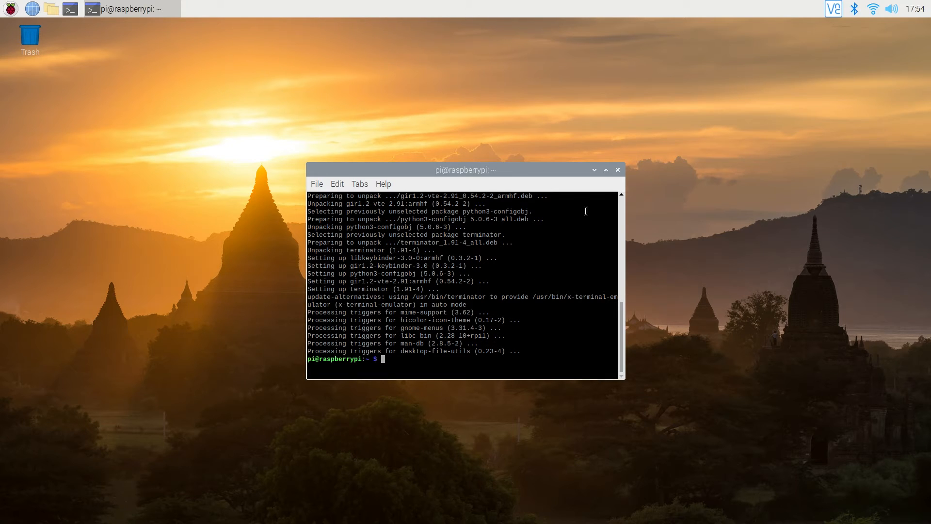
left_click(618, 170)
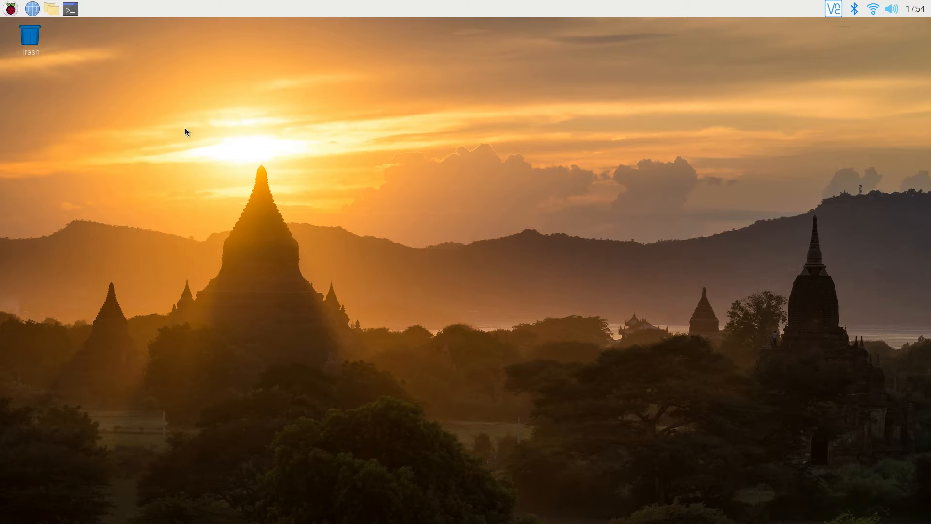
Step: Launch Terminator, enlarge its text by two zoom levels and reposition its window on the desktop
left_click(11, 11)
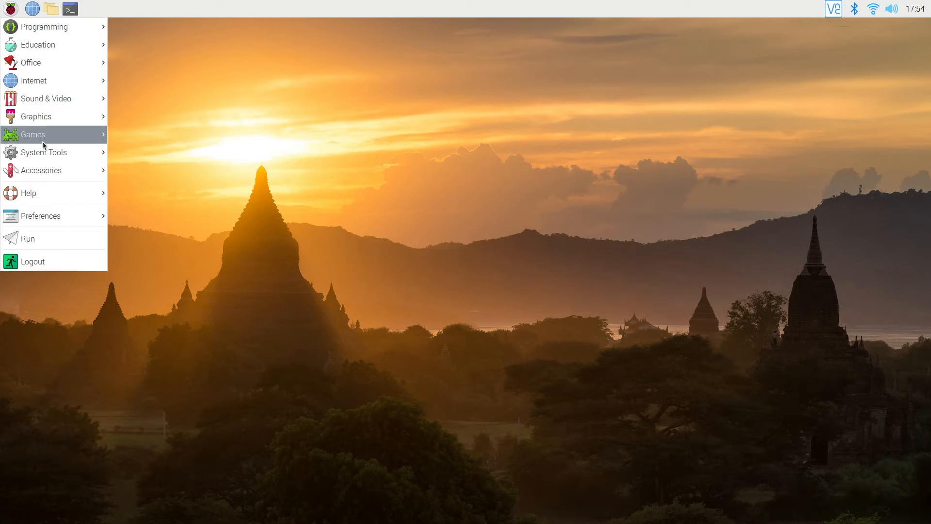
mouse_move(48, 151)
left_click(127, 149)
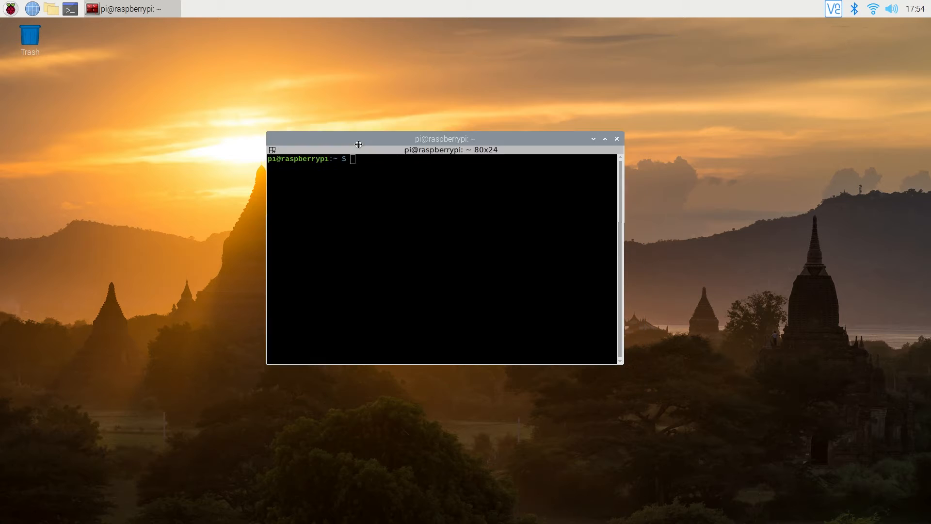
key("ctrl+plus")
key("ctrl+plus")
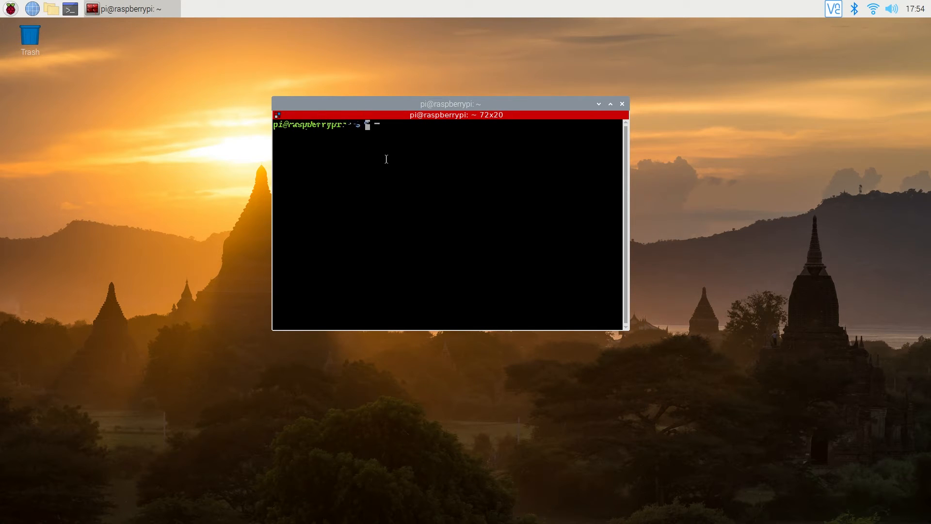
left_click_drag(409, 106, 432, 75)
type("sudo nano")
key("BackSpace")
key("BackSpace")
key("BackSpace")
key("BackSpace")
key("BackSpace")
key("BackSpace")
key("BackSpace")
key("BackSpace")
key("BackSpace")
key("BackSpace")
Step: Run ifconfig and highlight the IPv4 address of the wlan0 interface
type("ifconfig")
key("Return")
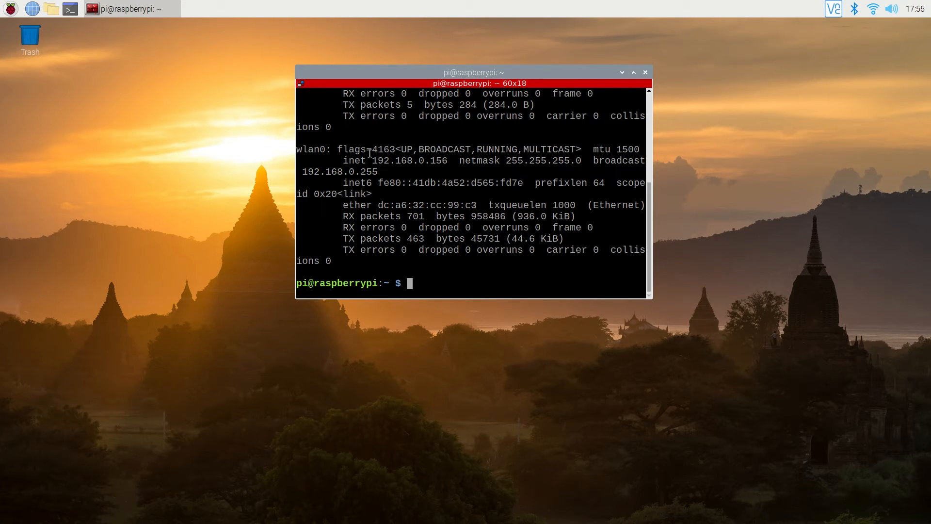
left_click_drag(372, 155, 451, 161)
left_click(431, 169)
left_click_drag(372, 160, 454, 161)
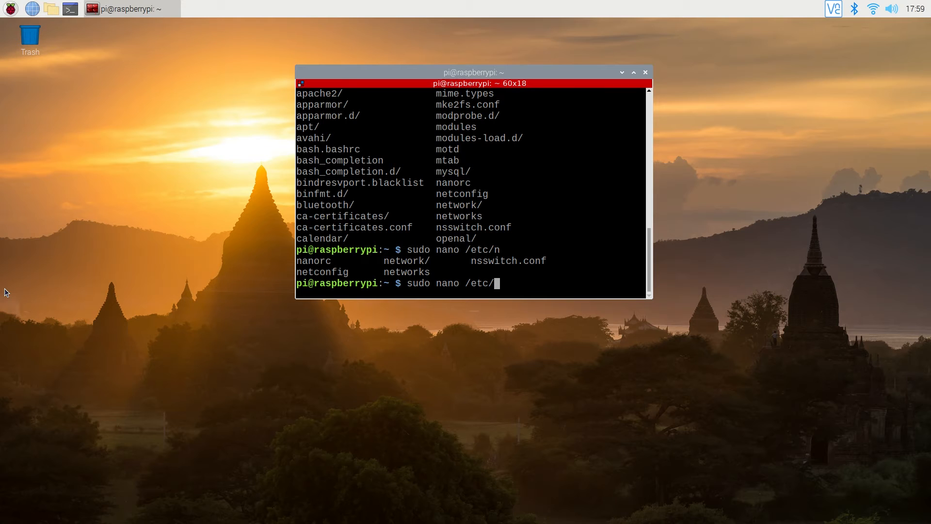
Step: Open /etc/dhcpcd.conf in nano with sudo rights
type("dhcp")
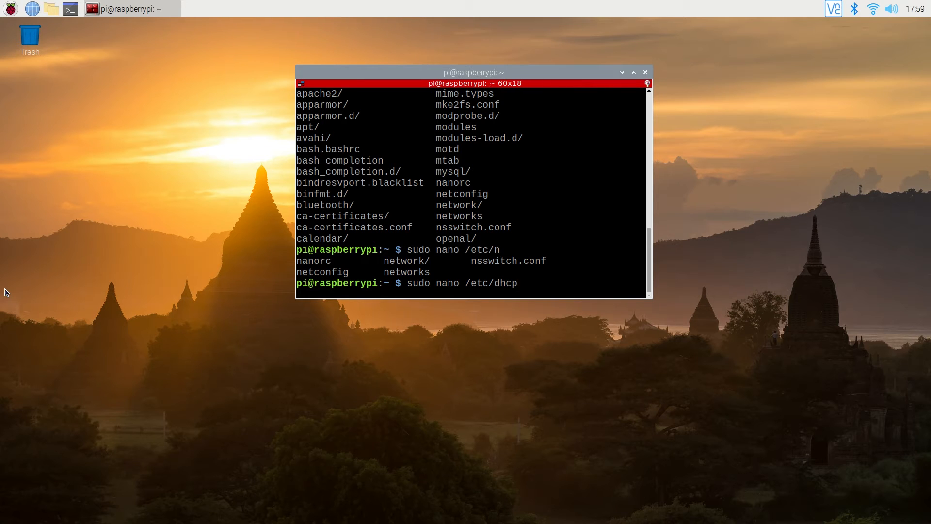
type("cd")
key("Tab")
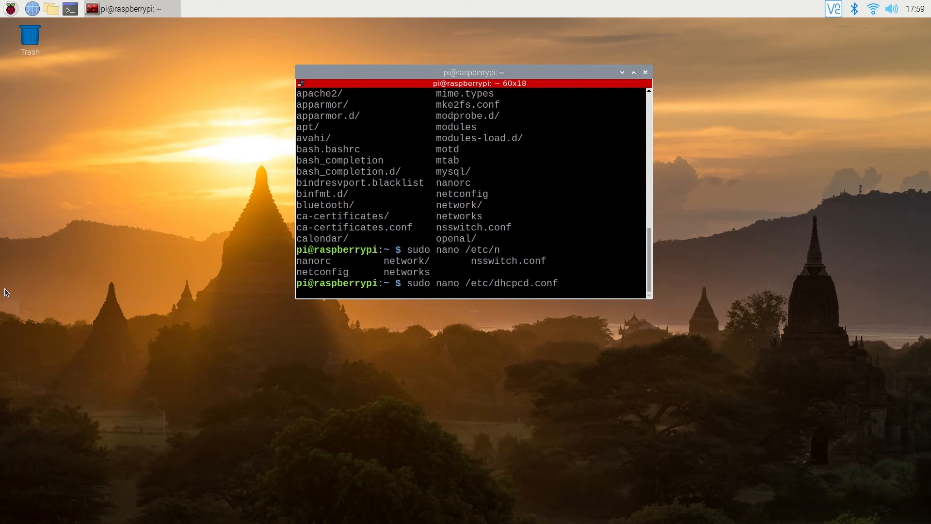
key("Return")
Step: Uncomment the "interface eth0" and "static ip_address" lines in the example static IP configuration
key("Down")
key("Down")
key("Down")
key("Down")
key("Down")
key("Down")
key("Down")
key("Down")
key("Down")
key("Down")
key("Down")
key("Down")
key("Down")
key("Down")
key("Down")
key("Down")
key("Down")
key("Down")
key("Down")
key("Down")
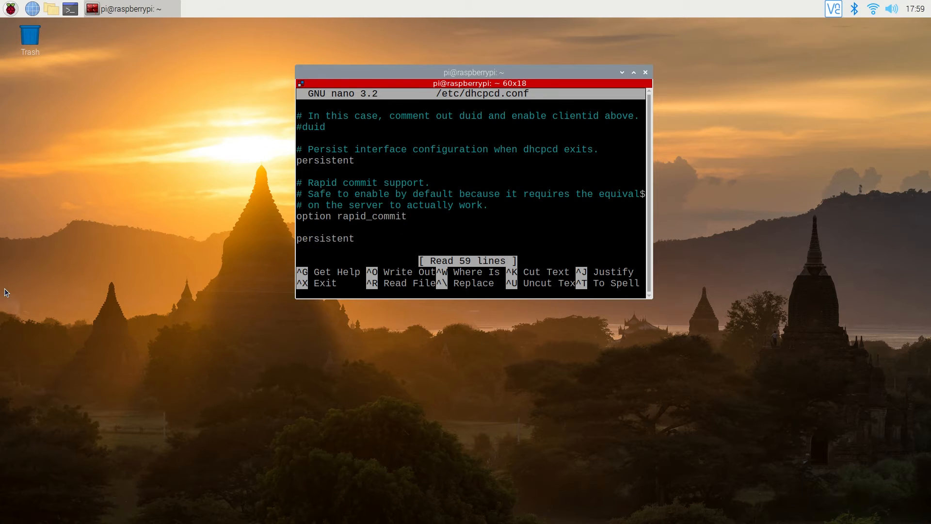
key("Down")
key("Down")
key("Down")
key("Down")
key("Down")
key("Down")
key("Down")
key("Down")
key("Down")
key("Down")
key("Down")
key("Down")
key("Down")
key("Down")
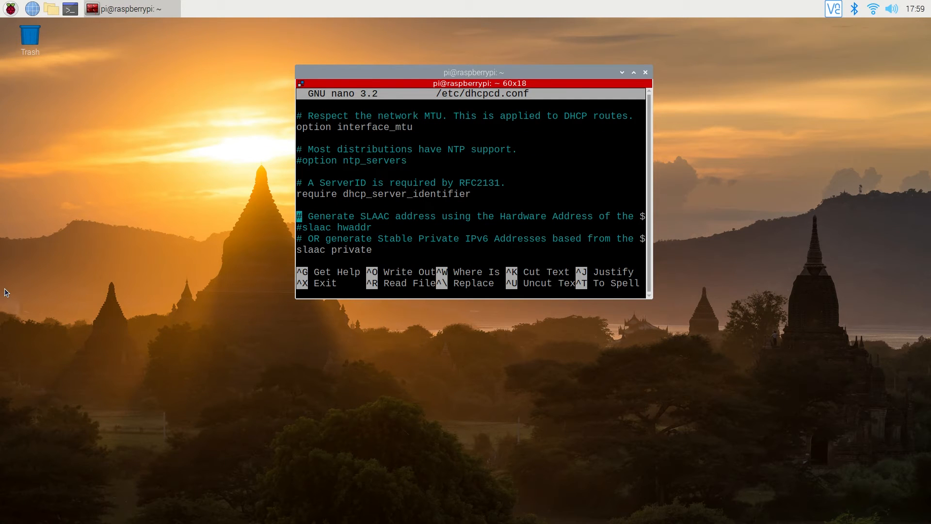
key("Down")
key("Down")
key("Down")
key("Down")
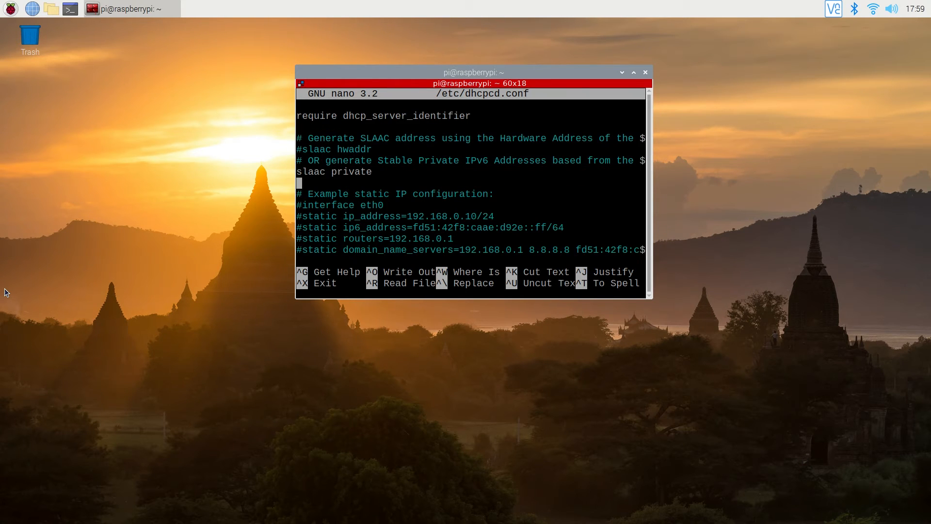
key("Delete")
key("Down")
key("Delete")
Step: Set the static IP address of eth0 to 192.168.0.101/24, save the file and exit nano
key("Right")
key("Right")
key("Right")
key("Right")
key("Right")
key("Right")
key("Right")
key("Right")
key("Right")
key("Right")
key("Right")
key("Right")
key("Right")
key("Right")
key("Right")
key("Right")
key("Right")
key("Right")
key("Right")
key("Right")
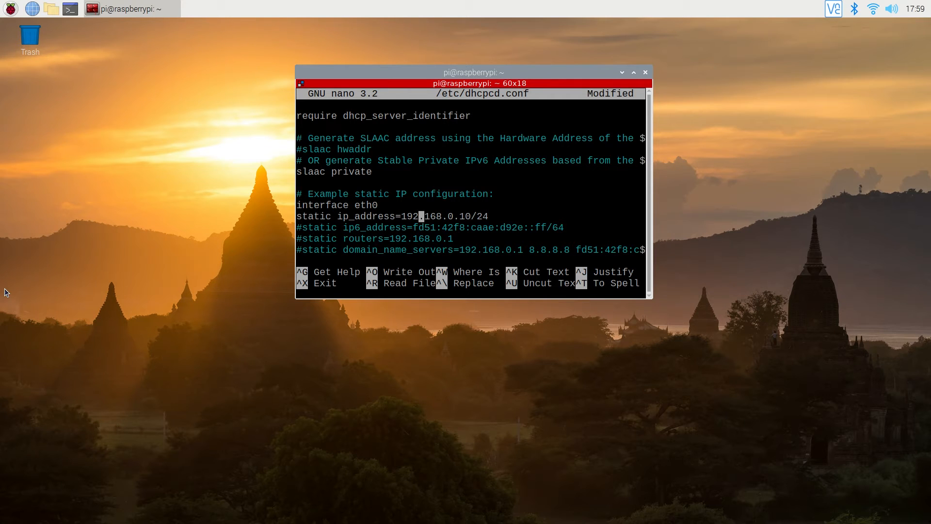
key("Right")
key("Right")
key("Right")
key("Right")
key("Right")
type("1")
key("ctrl+x")
key("y")
key("Return")
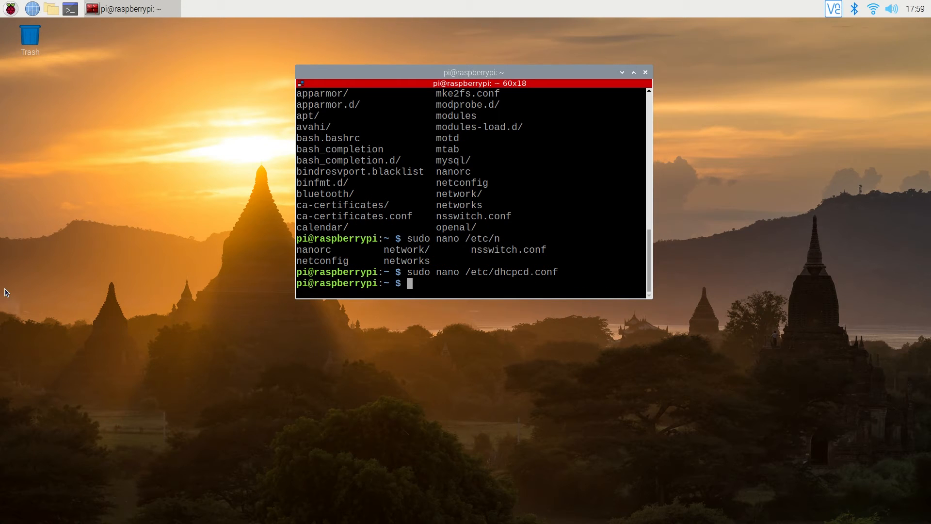
Step: Restart the Raspberry Pi with the reboot command
key("Return")
type("reboot")
key("Return")
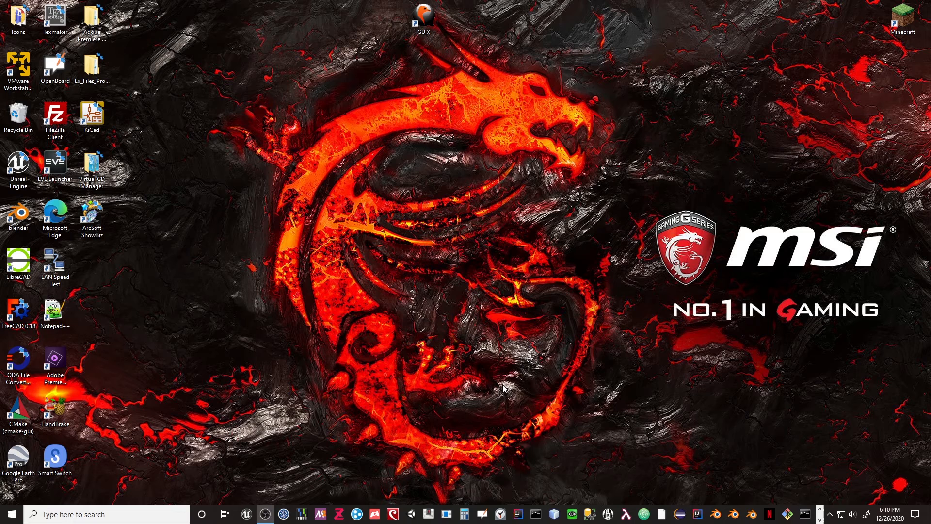
Step: Switch to VNC Viewer on the Windows PC and start a new connection
left_click(820, 520)
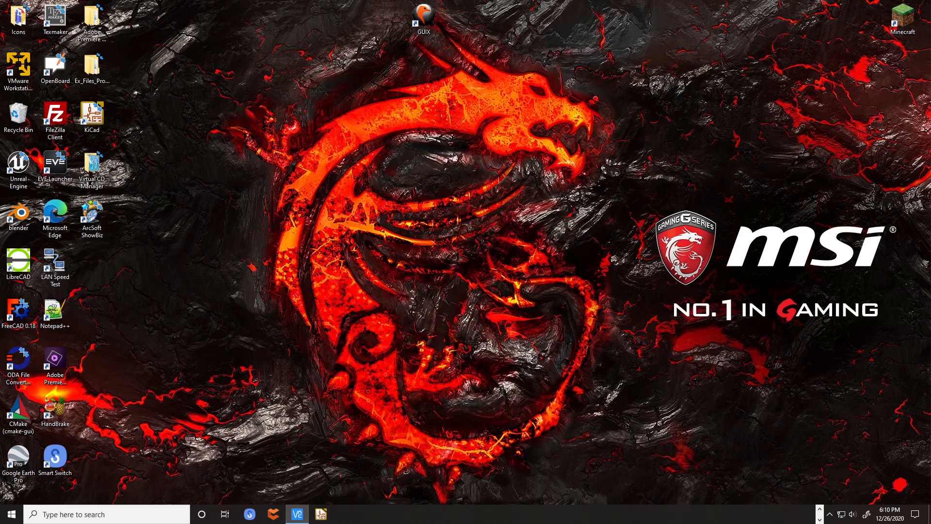
left_click(297, 514)
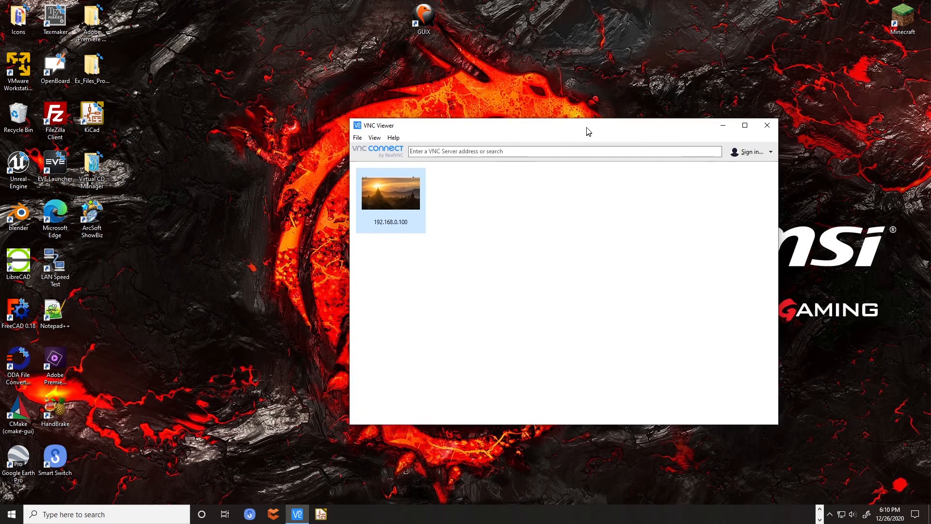
right_click(464, 175)
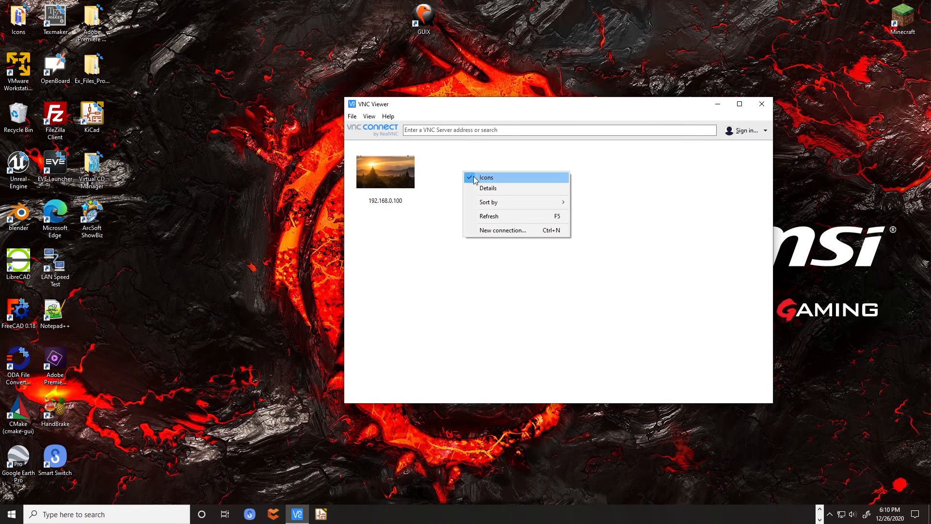
left_click(510, 230)
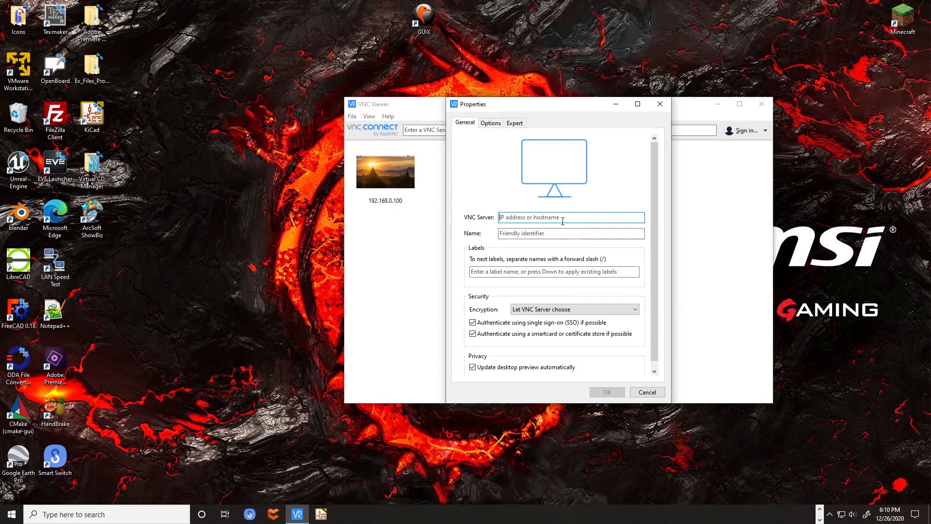
type("B")
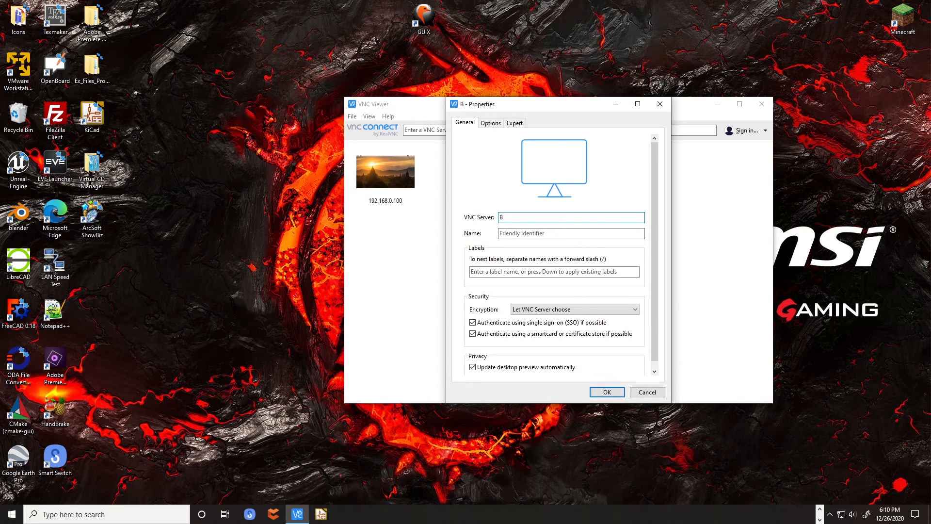
type("ill-pi")
key("Tab")
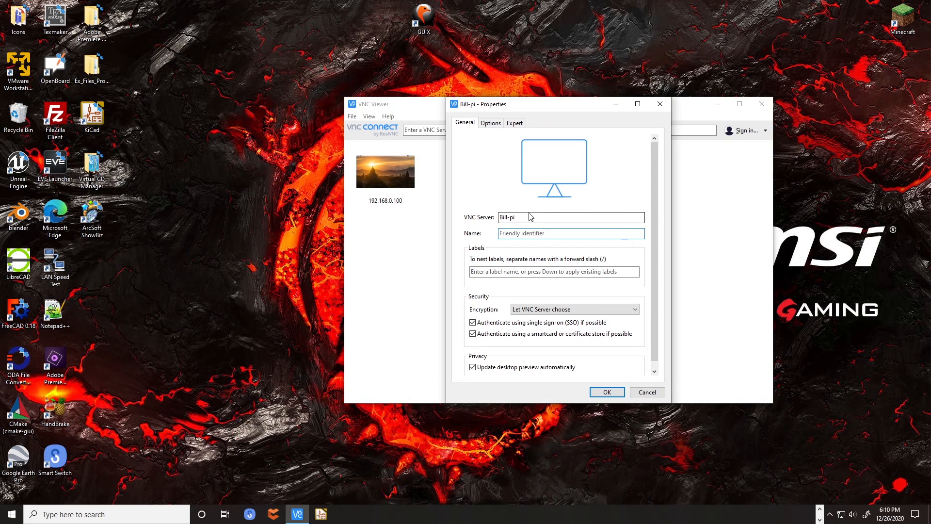
Step: Set the VNC server address of the new connection to 192.168.0.101
left_click_drag(528, 217, 452, 207)
type("192.168.0.101")
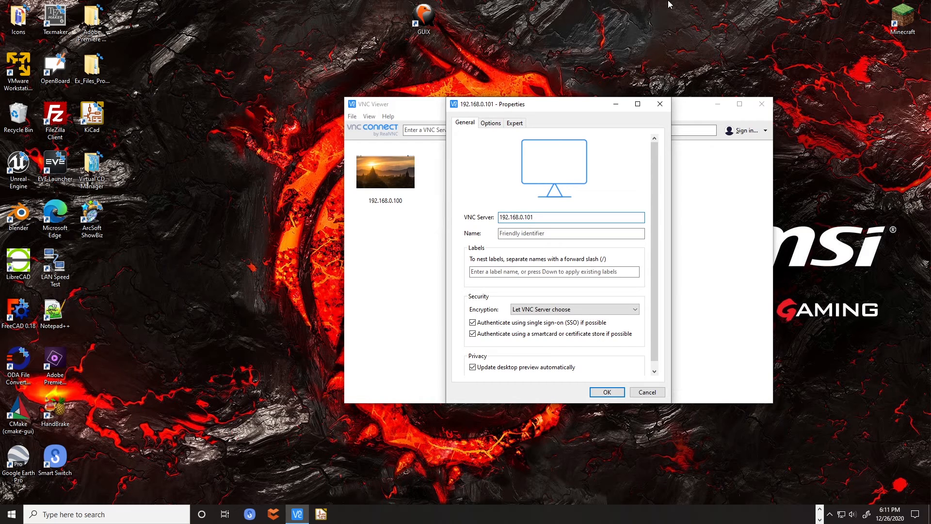
Step: Save the new connection and connect to 192.168.0.101, accepting the unrecognized server's identity check
key("Tab")
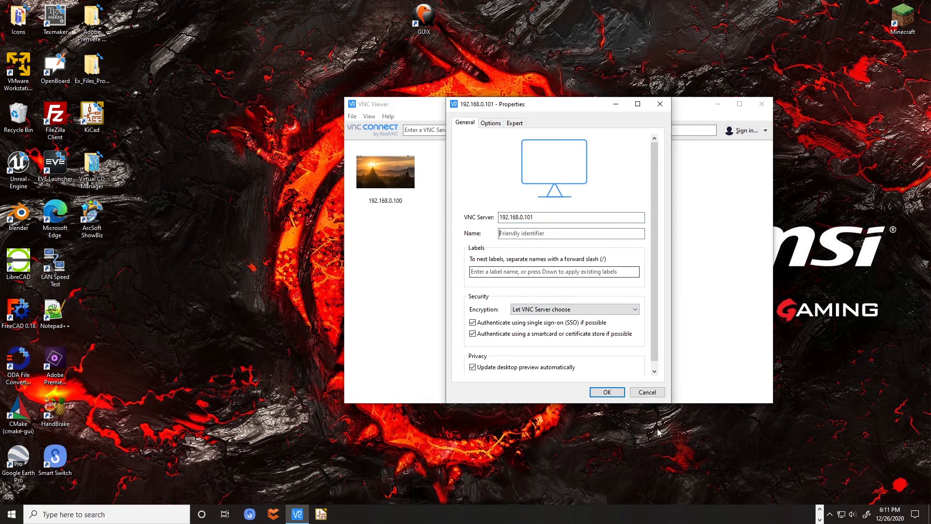
left_click(607, 391)
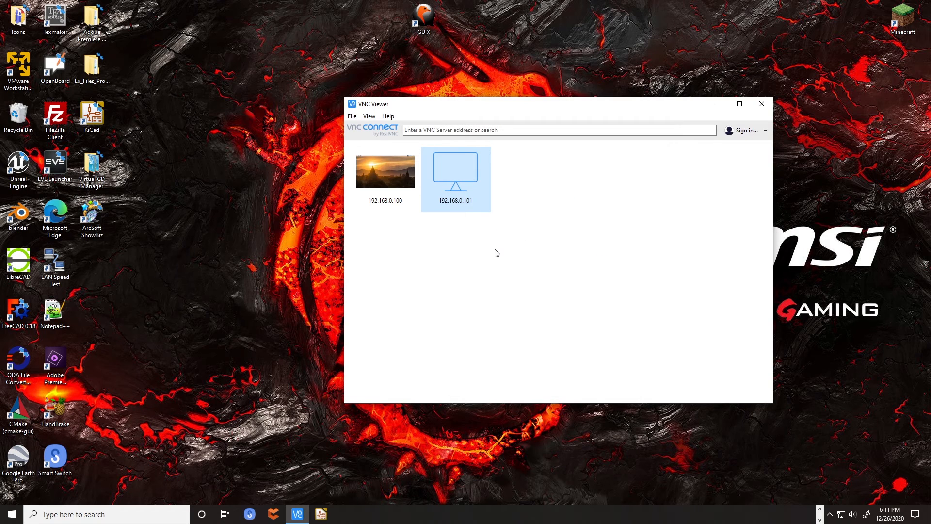
double_click(458, 175)
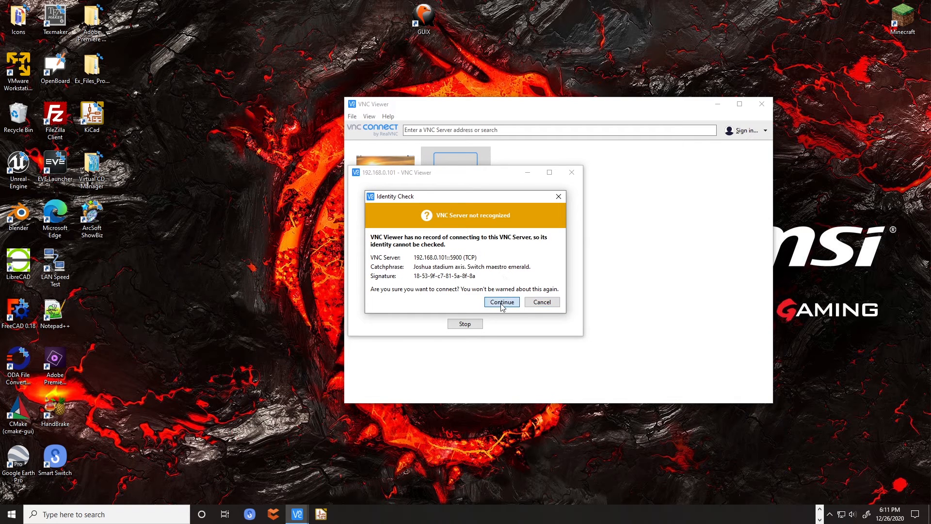
left_click(502, 302)
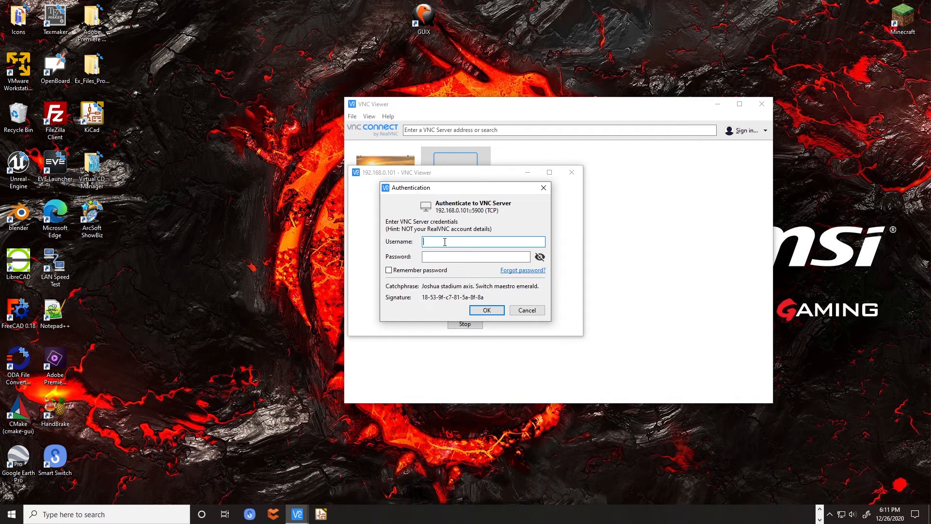
Step: Sign in to the VNC server as pi with the account password, choosing to have the password remembered
key("Tab")
type("•••••")
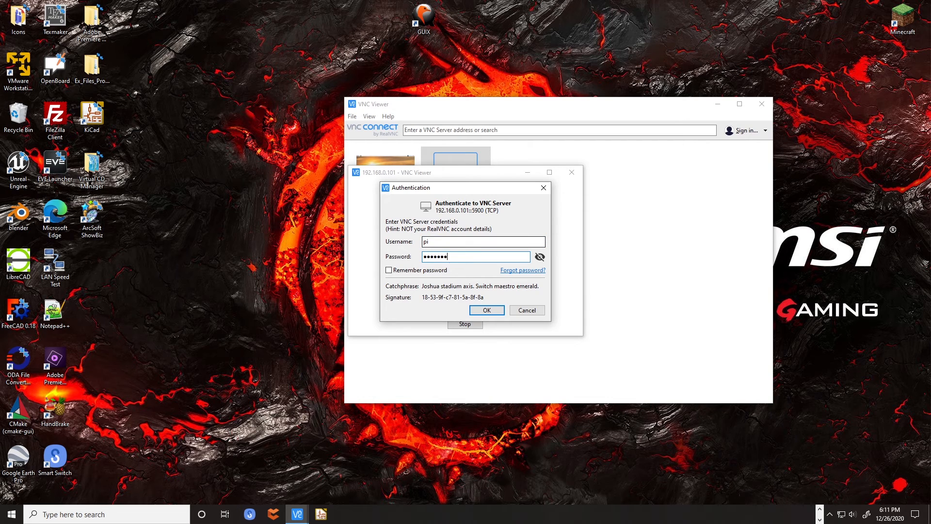
left_click(389, 270)
left_click(486, 310)
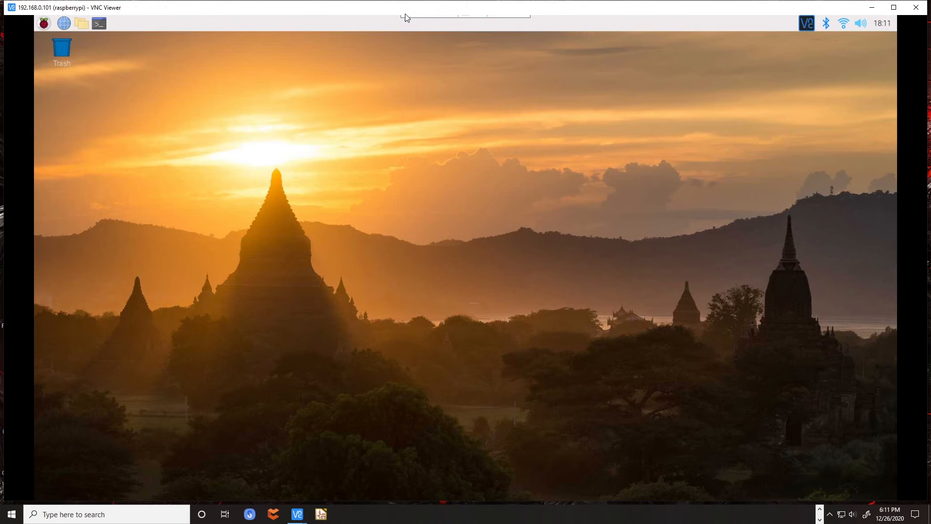
Step: Minimize the 192.168.0.101 session and open the saved connection to 192.168.0.100
left_click(871, 7)
double_click(400, 195)
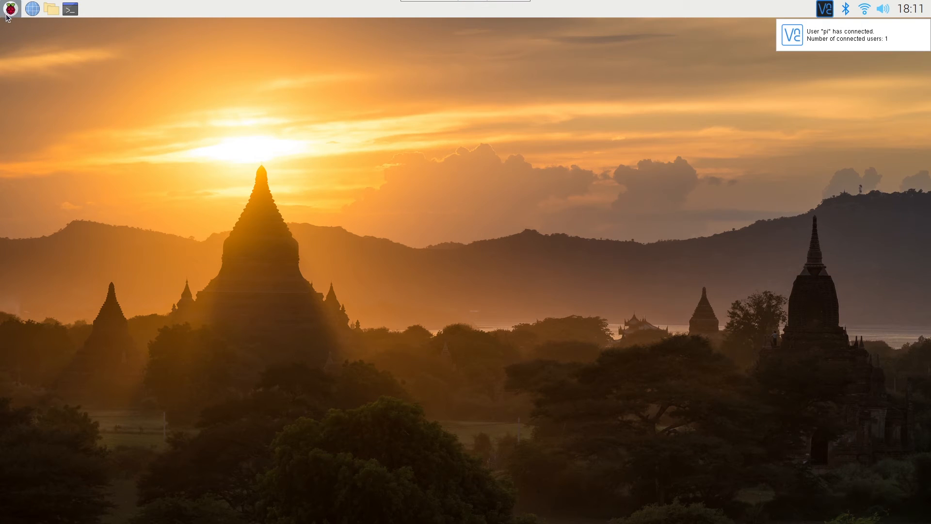
left_click(9, 10)
left_click(322, 146)
Step: Exit full-screen mode in the 192.168.0.100 session and minimize its window
mouse_move(447, 5)
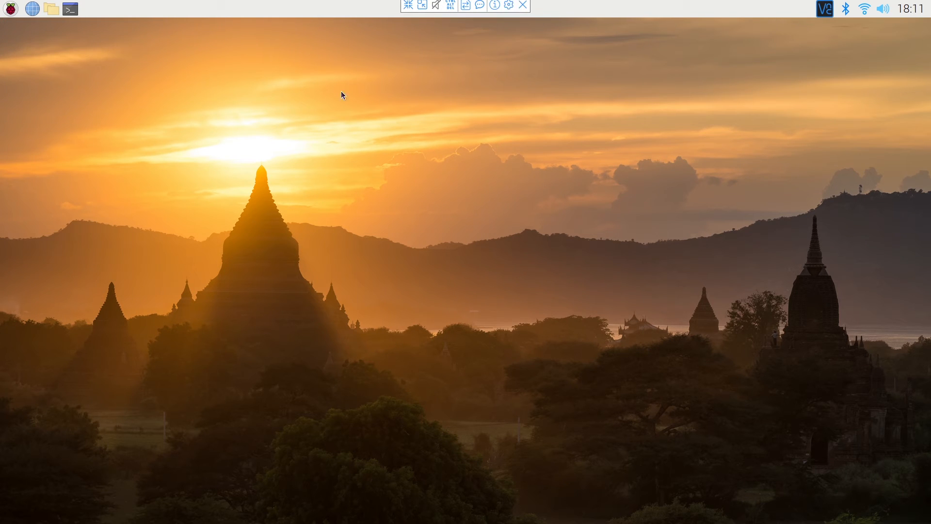
mouse_move(493, 6)
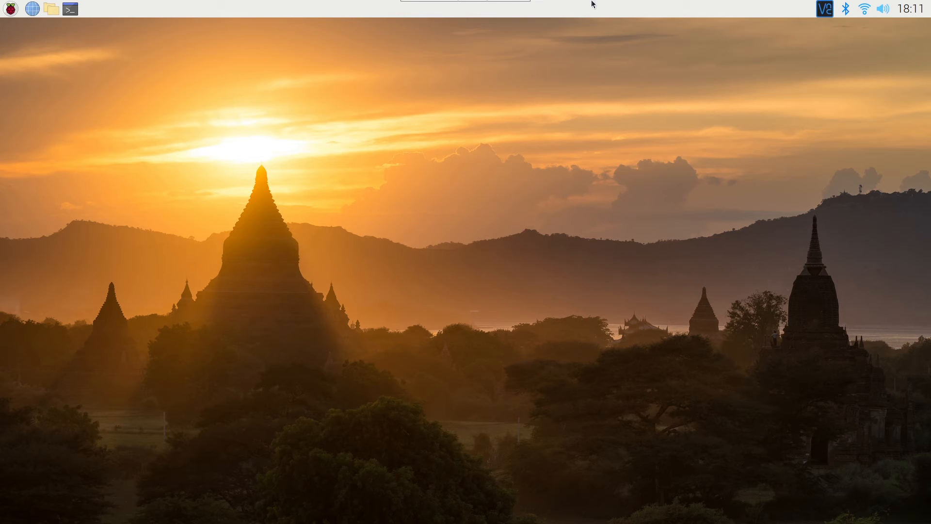
left_click(408, 10)
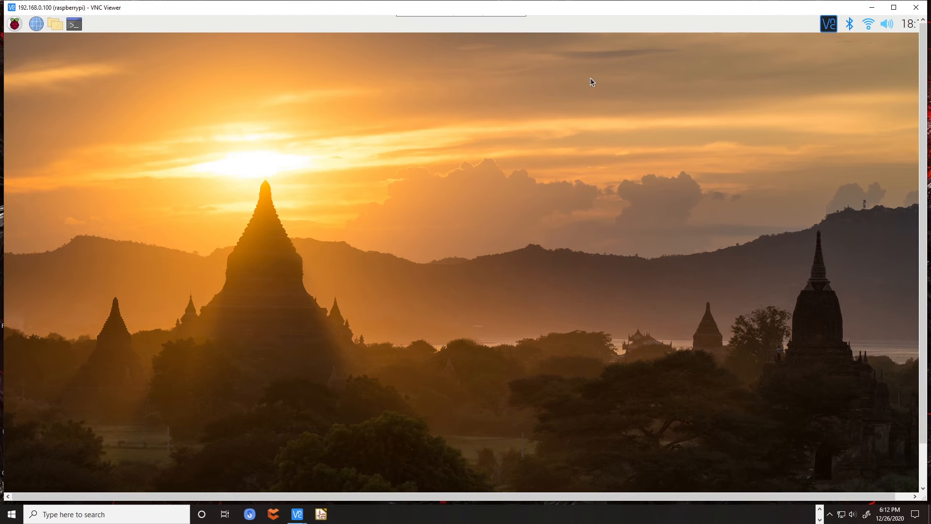
left_click(872, 7)
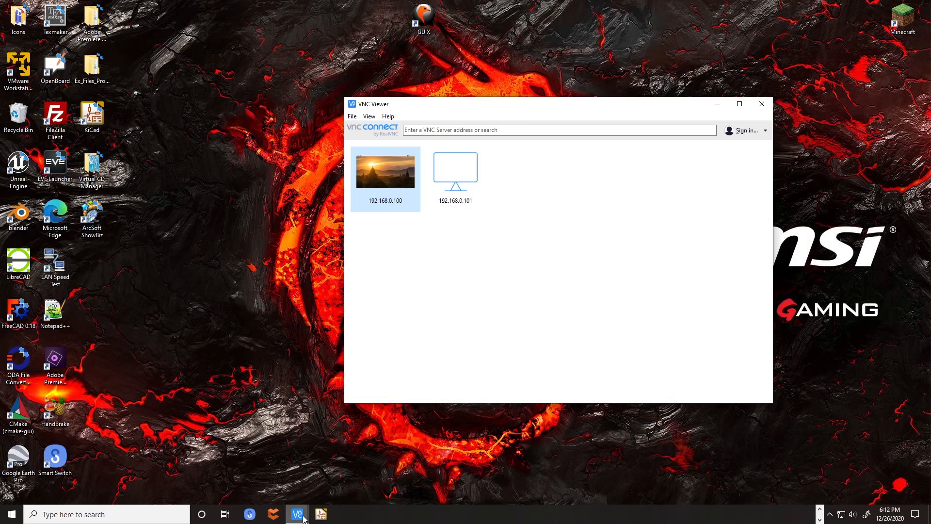
Step: Bring the 192.168.0.100 session back from the open VNC windows and view its Raspberry Pi application menu
mouse_move(291, 517)
mouse_move(238, 464)
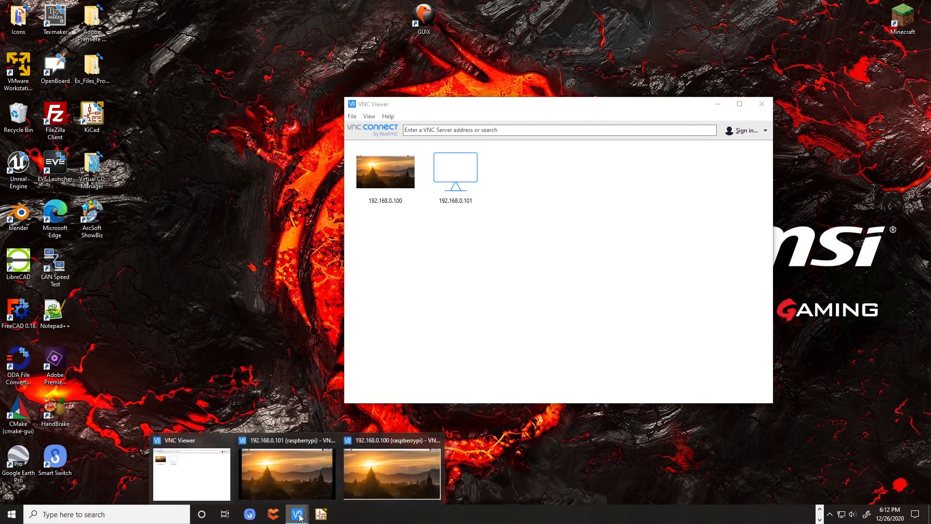
left_click(404, 477)
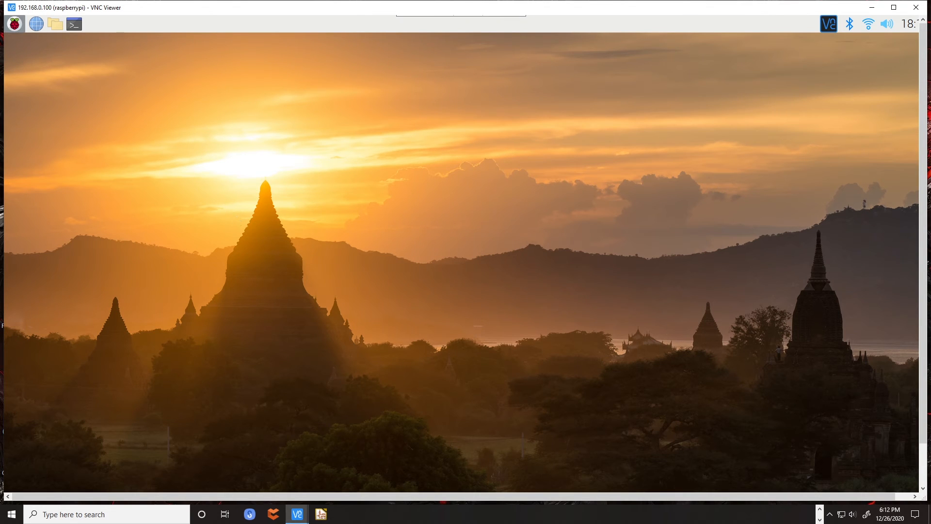
left_click(14, 27)
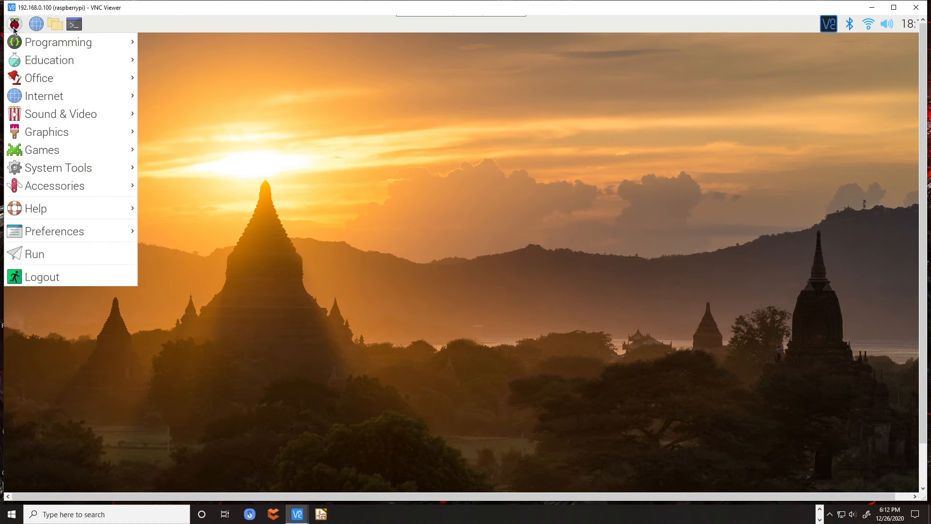
left_click(283, 231)
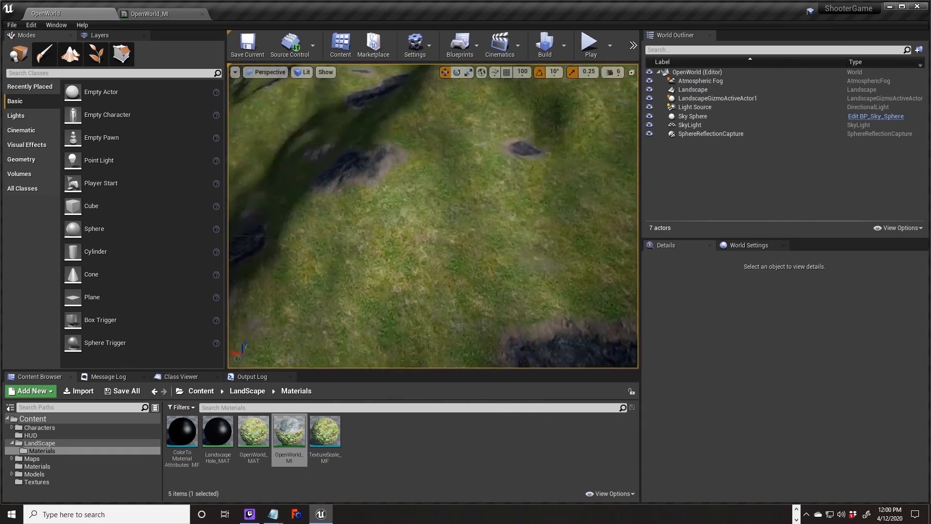
left_click_drag(461, 259, 461, 259)
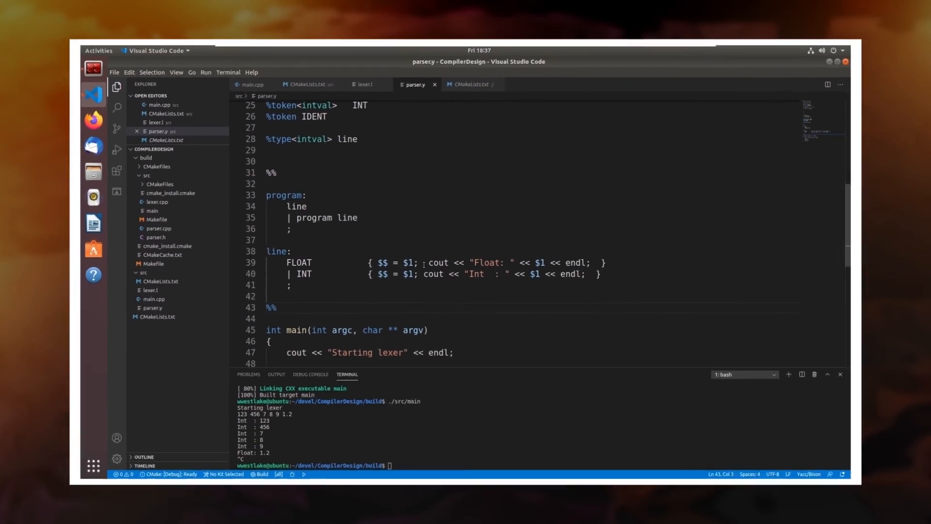
left_click(424, 263)
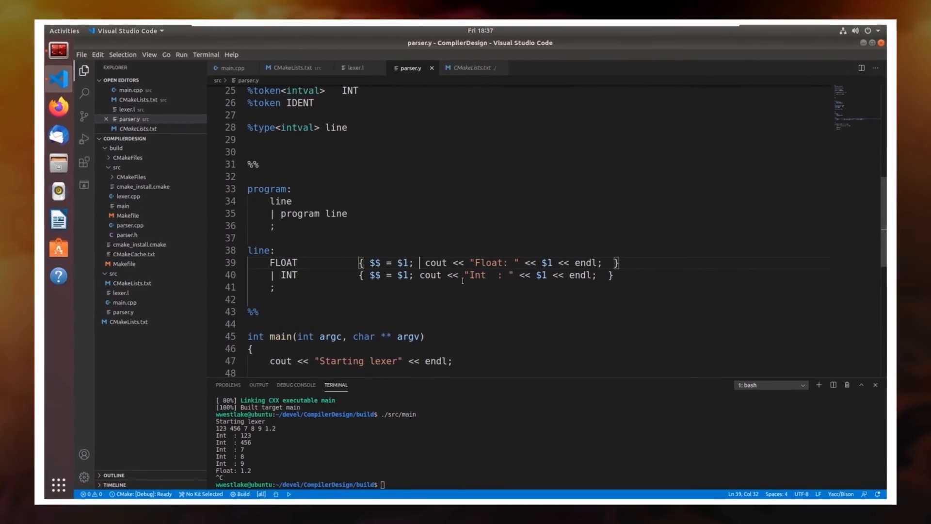